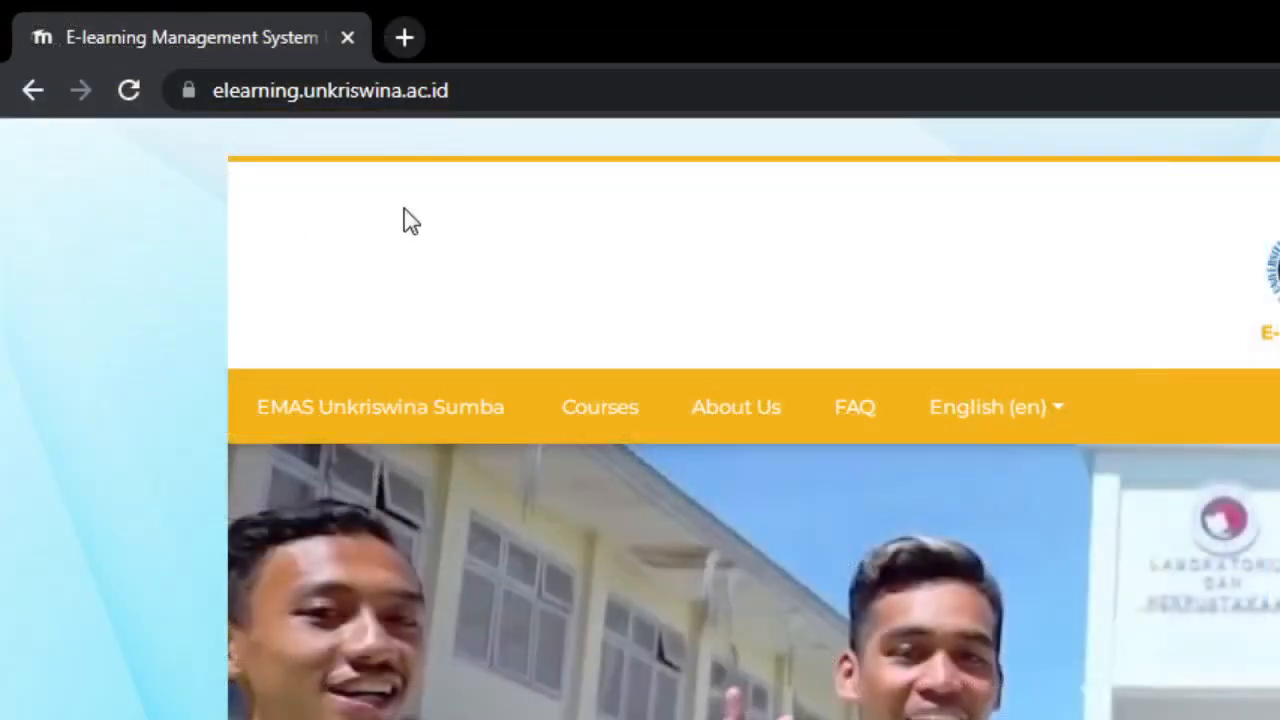
Log in to the eMAS e-learning site with the account's username and password.
left_click(248, 47)
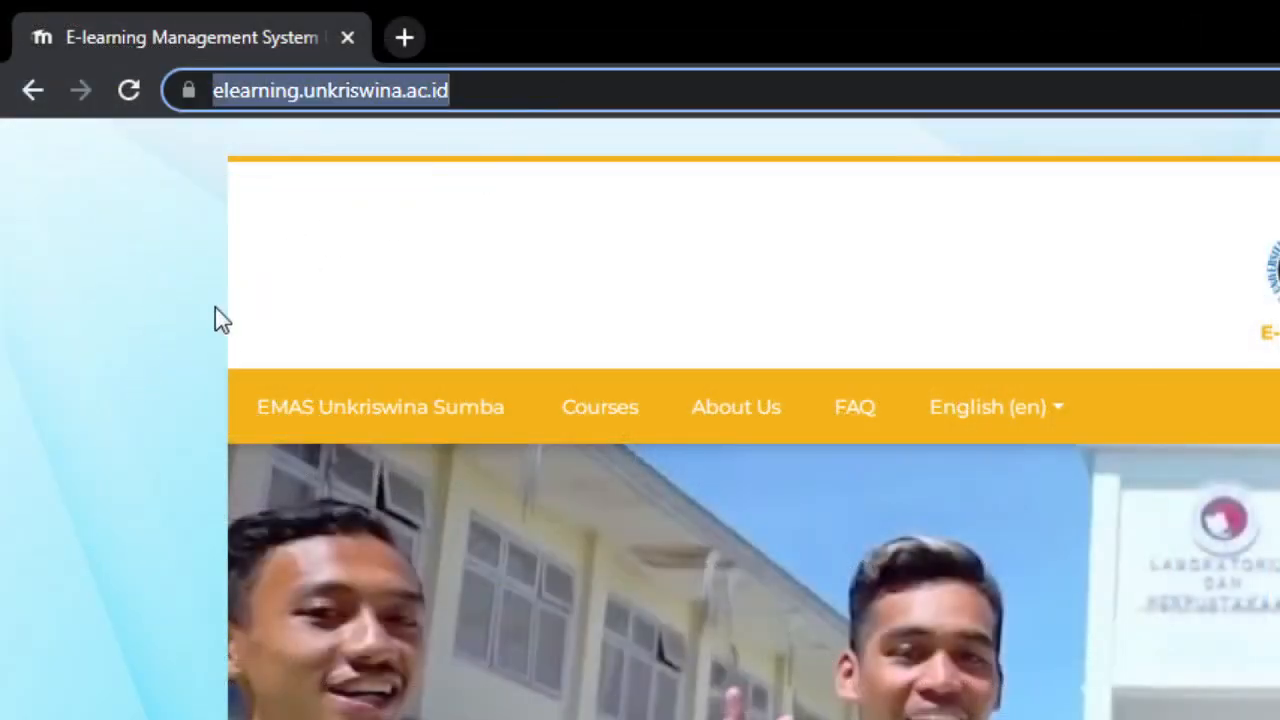
left_click(140, 338)
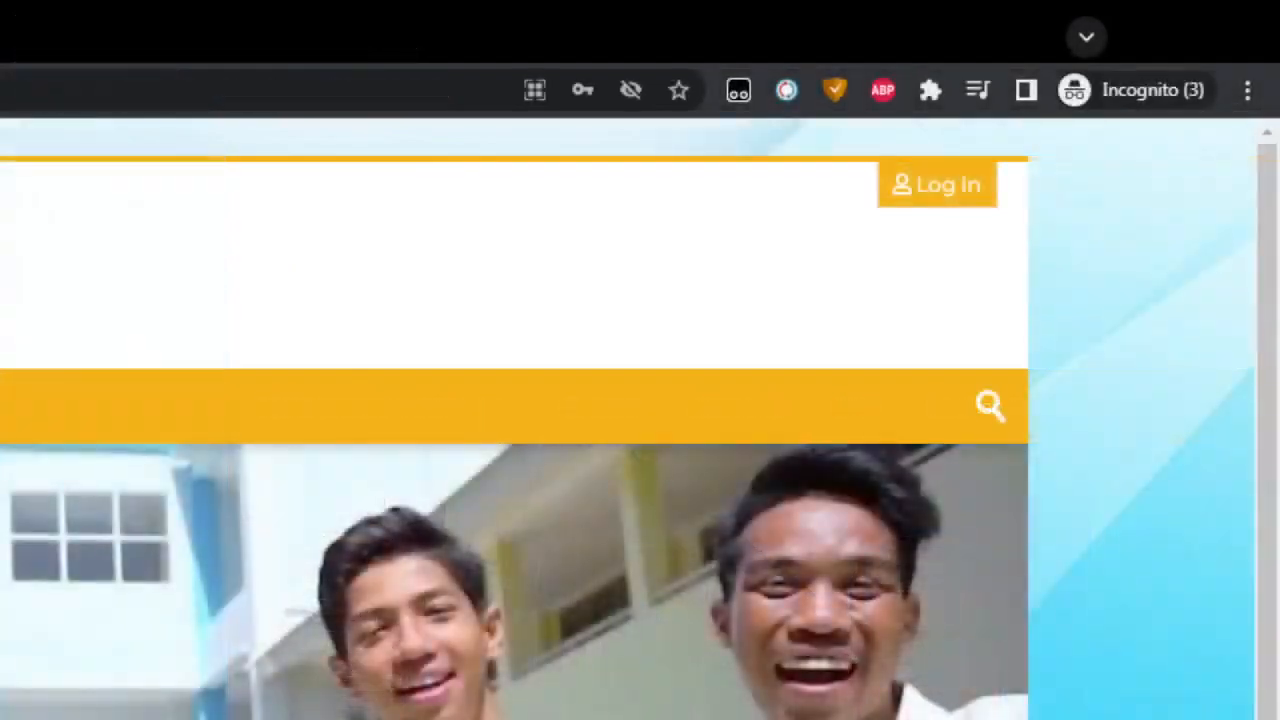
left_click(963, 200)
left_click(791, 258)
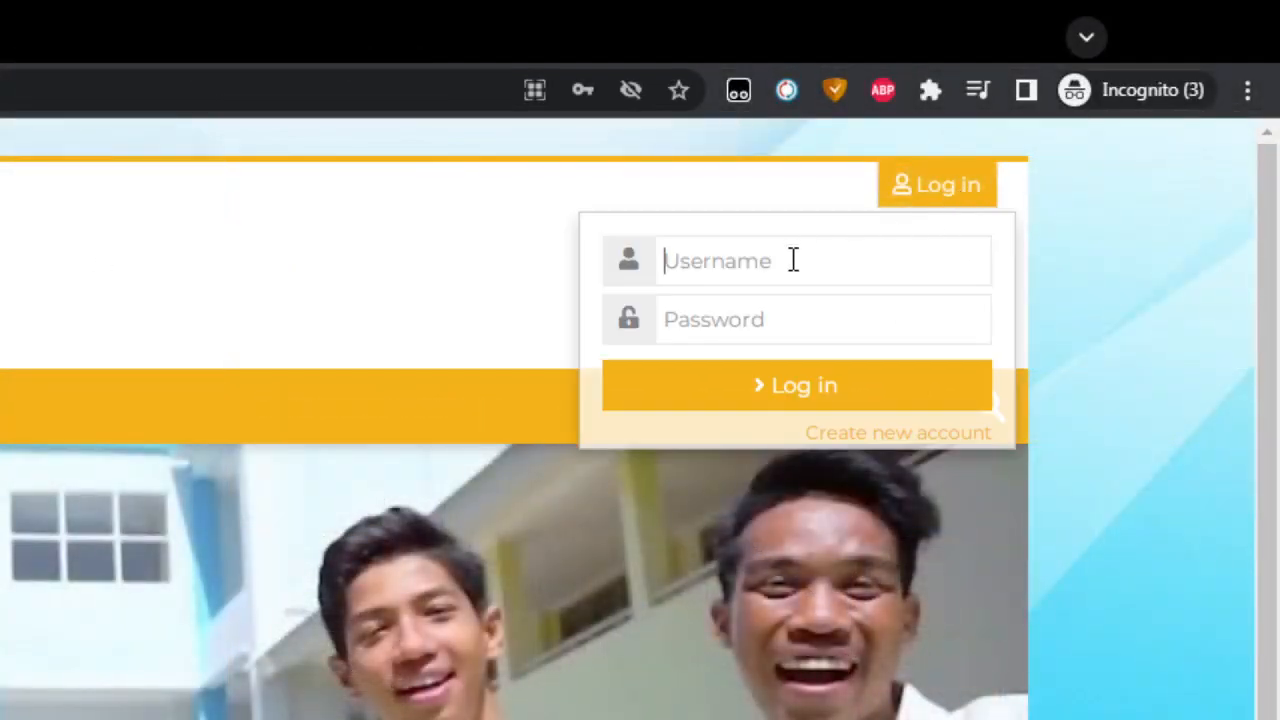
left_click(823, 306)
left_click(748, 392)
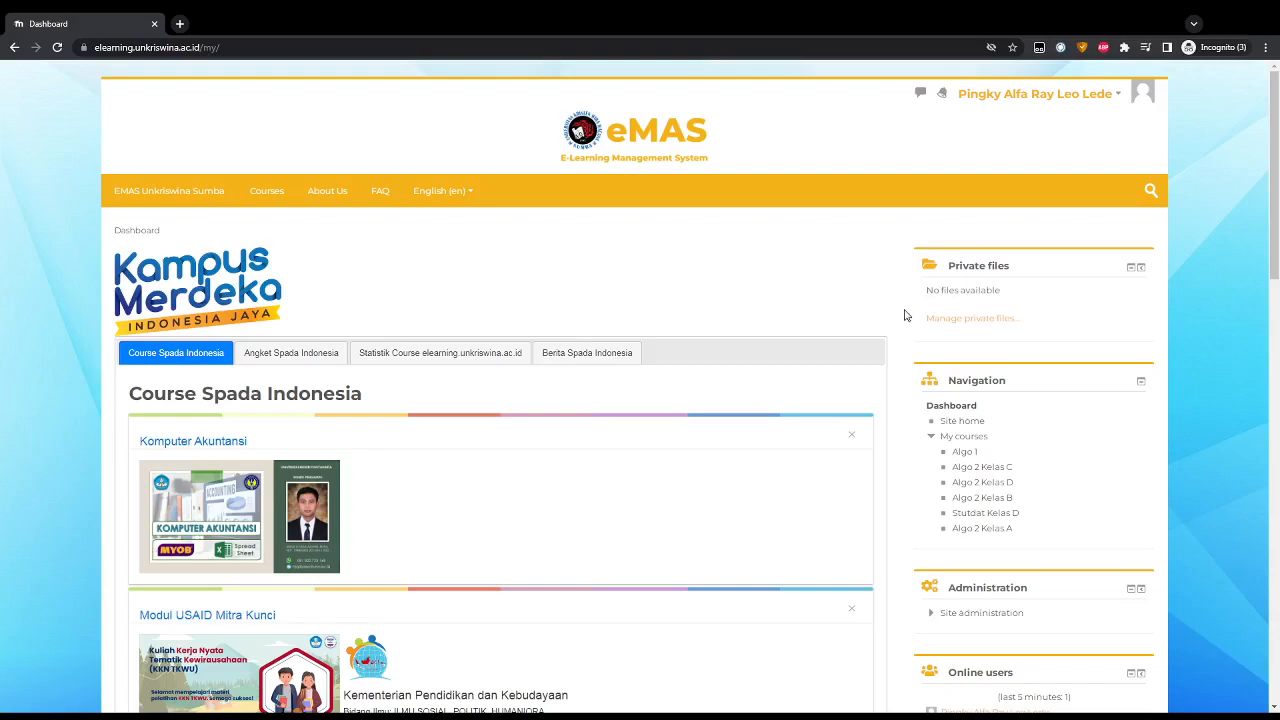
Open the Algo 1 course from My courses and turn on course editing.
scroll(899, 321, "down", 1)
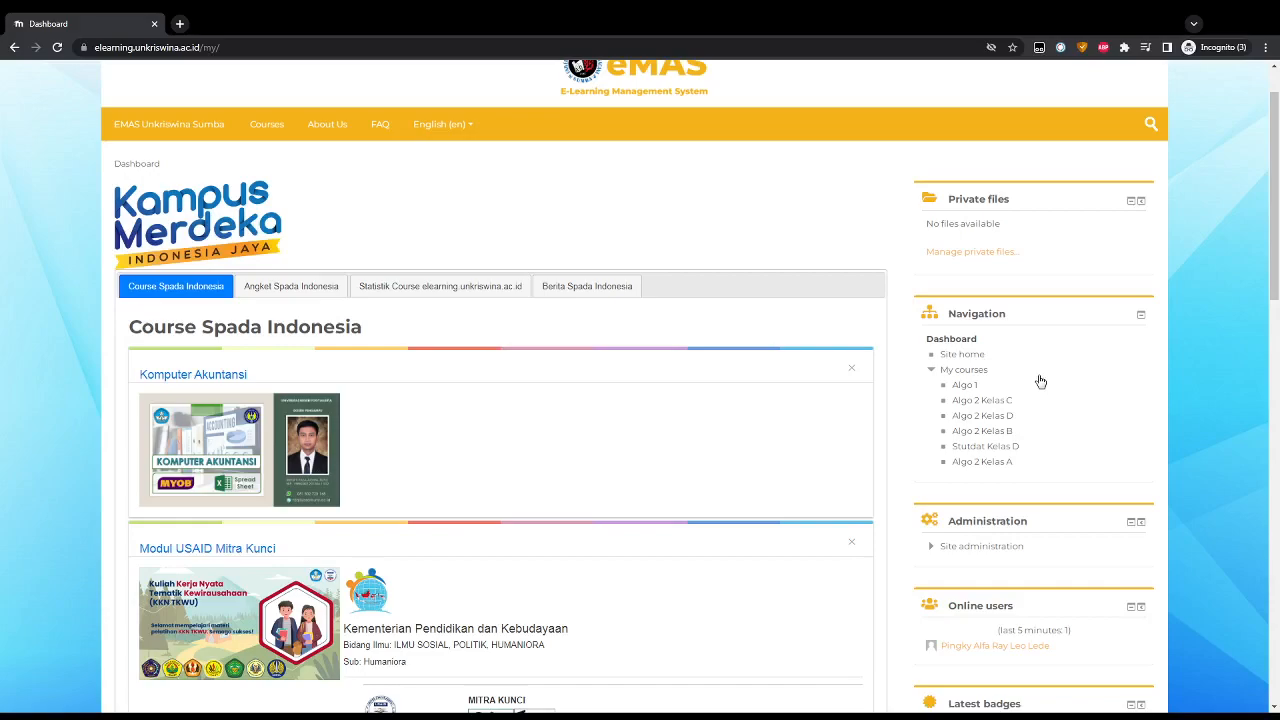
scroll(1043, 413, "up", 1)
scroll(1043, 413, "down", 1)
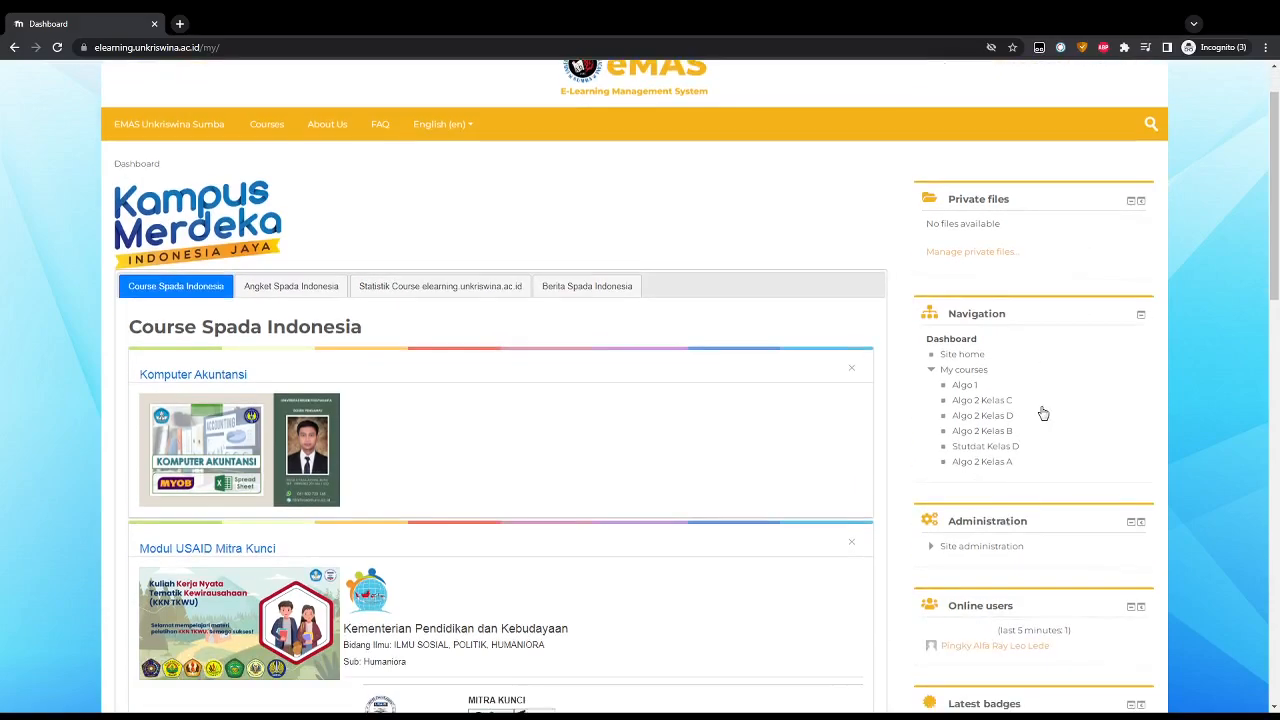
left_click(965, 387)
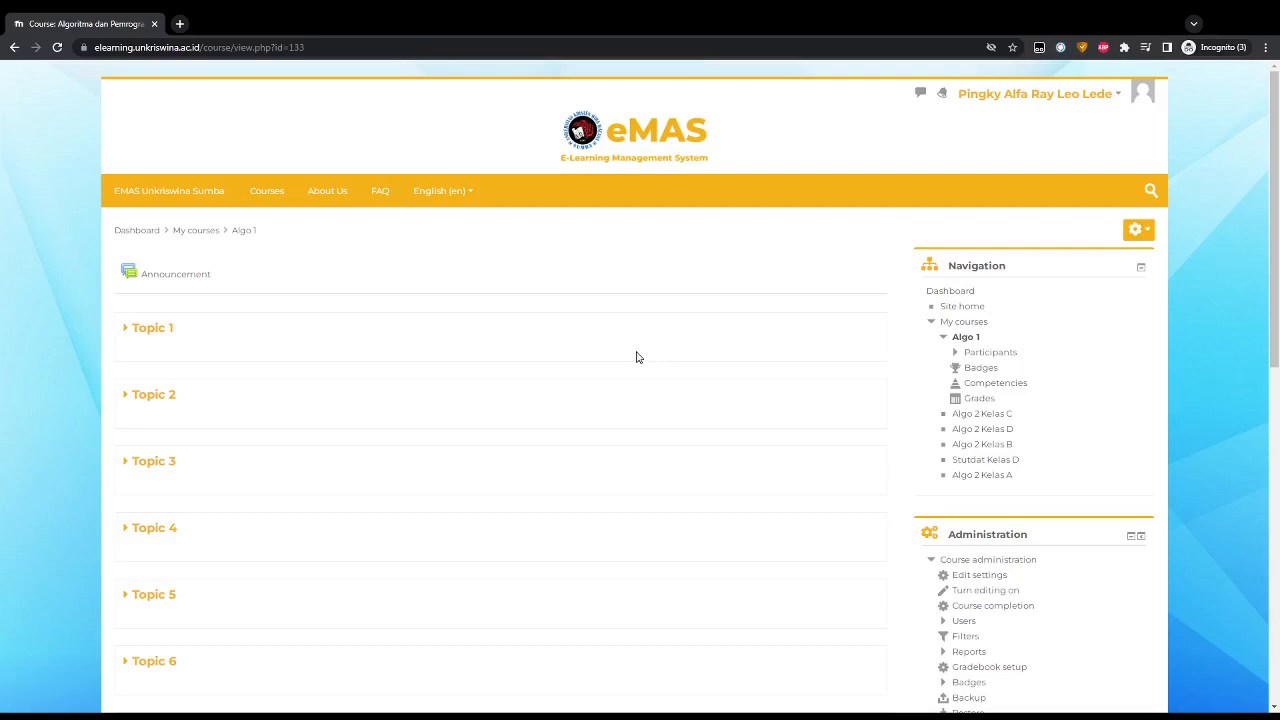
left_click(1140, 232)
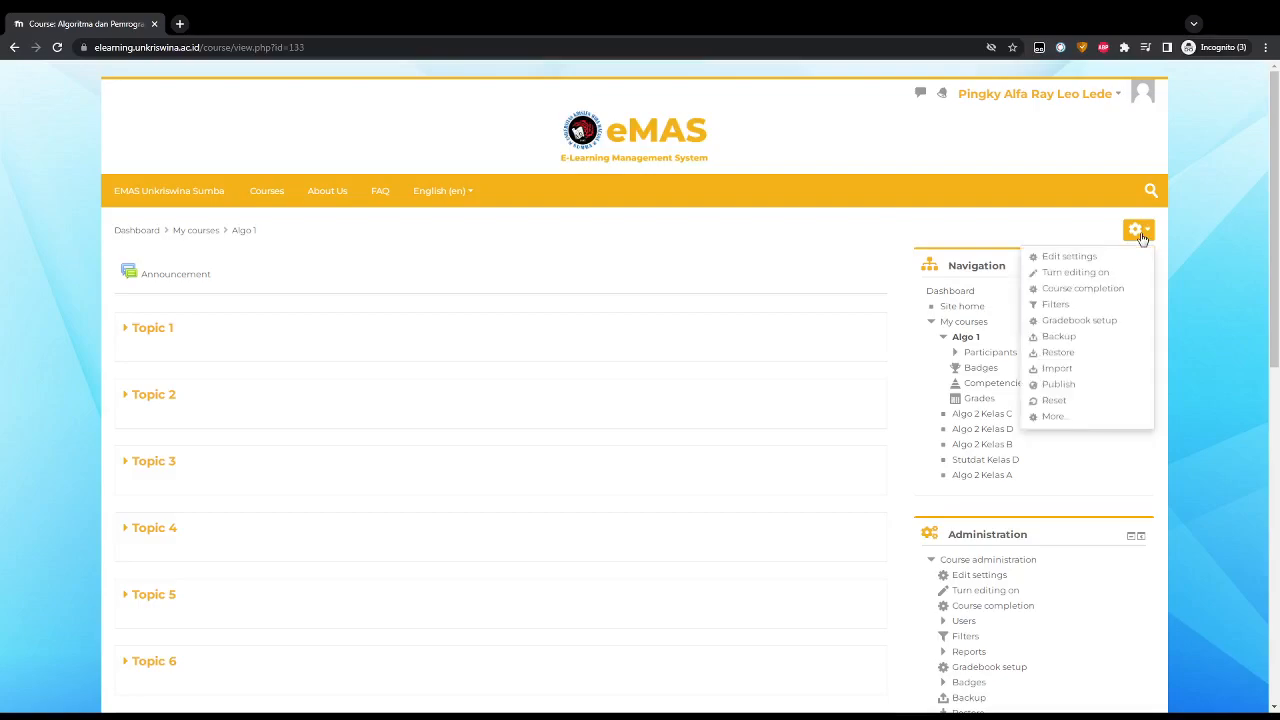
left_click(1103, 278)
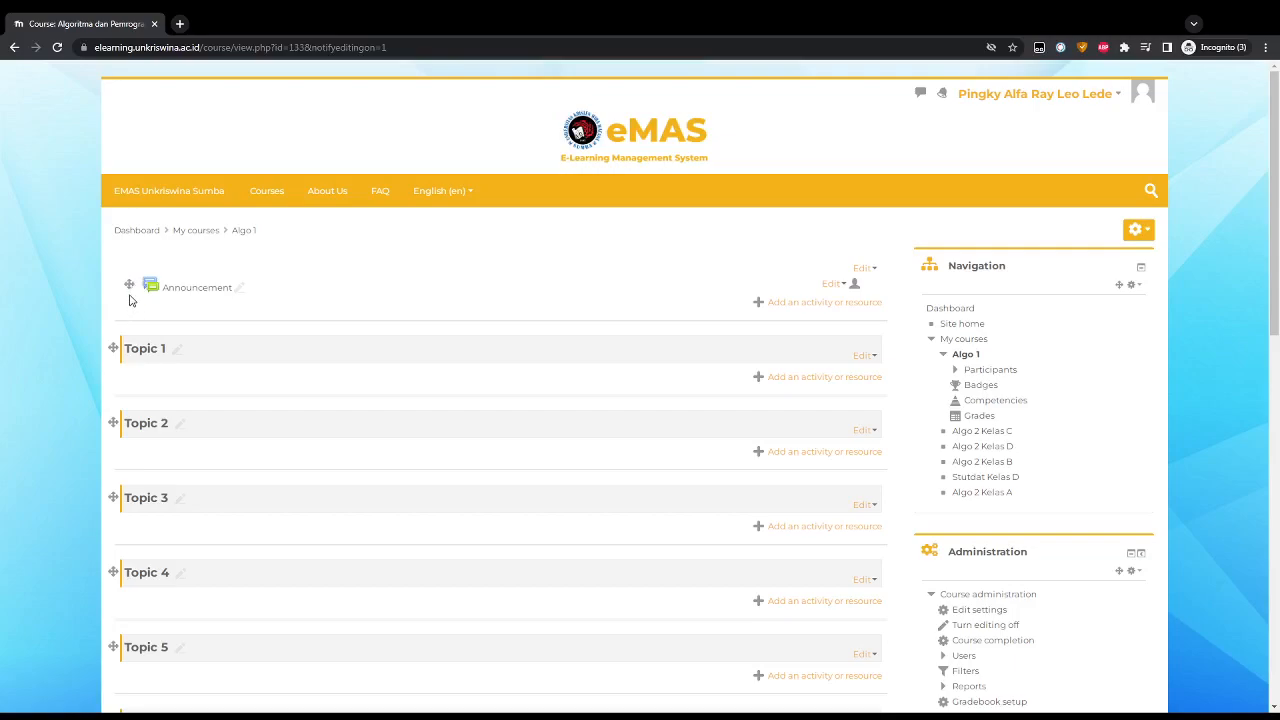
Rename the course's Announcement forum to Pengumuman.
left_click(241, 290)
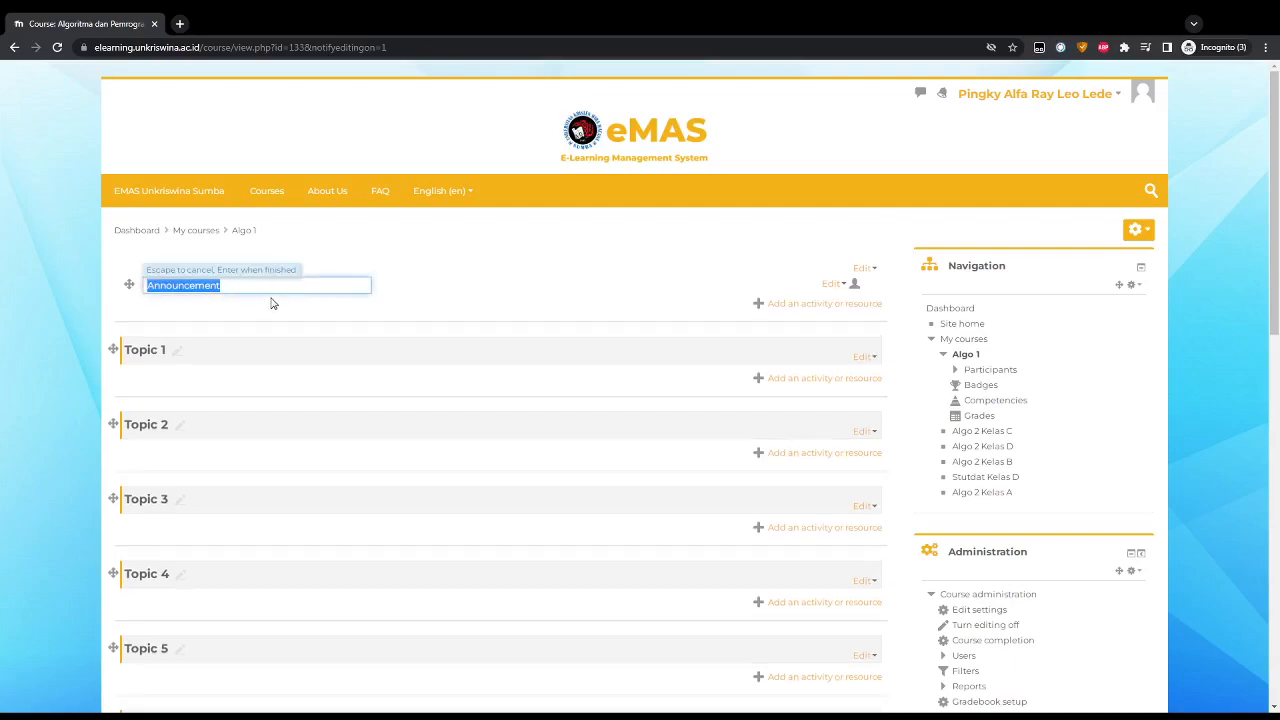
type("Pengumuman")
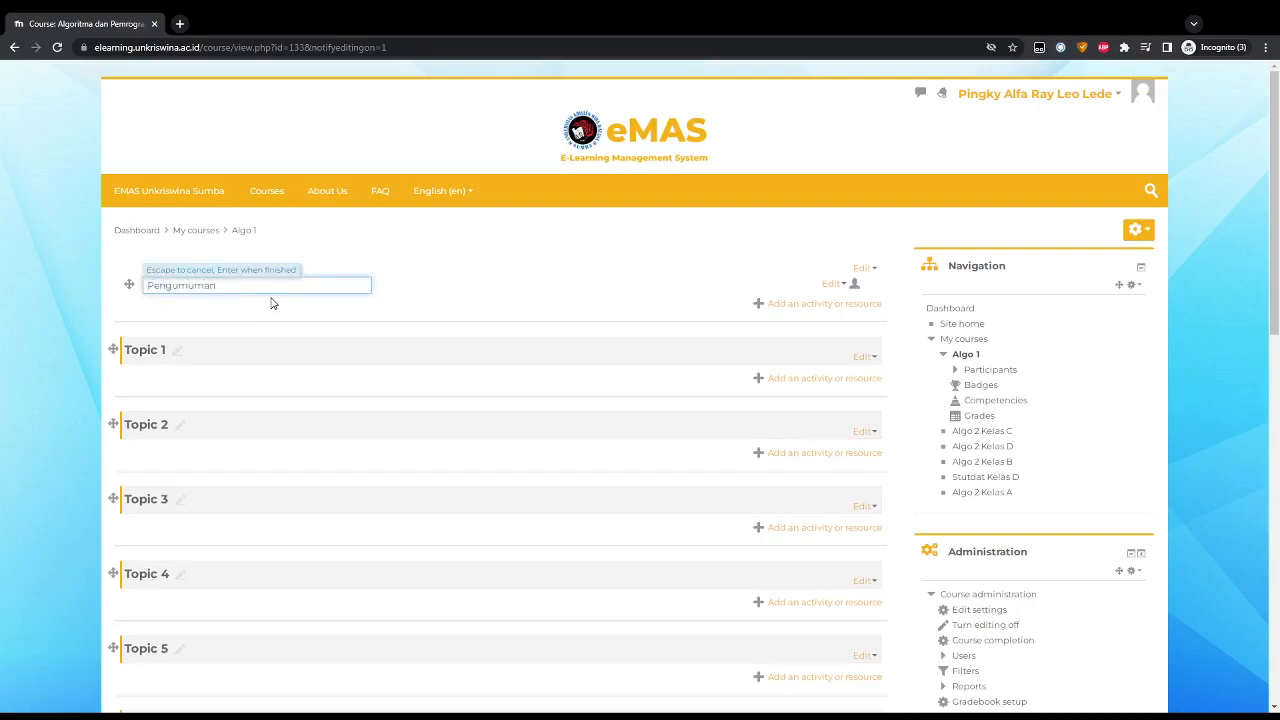
key("Return")
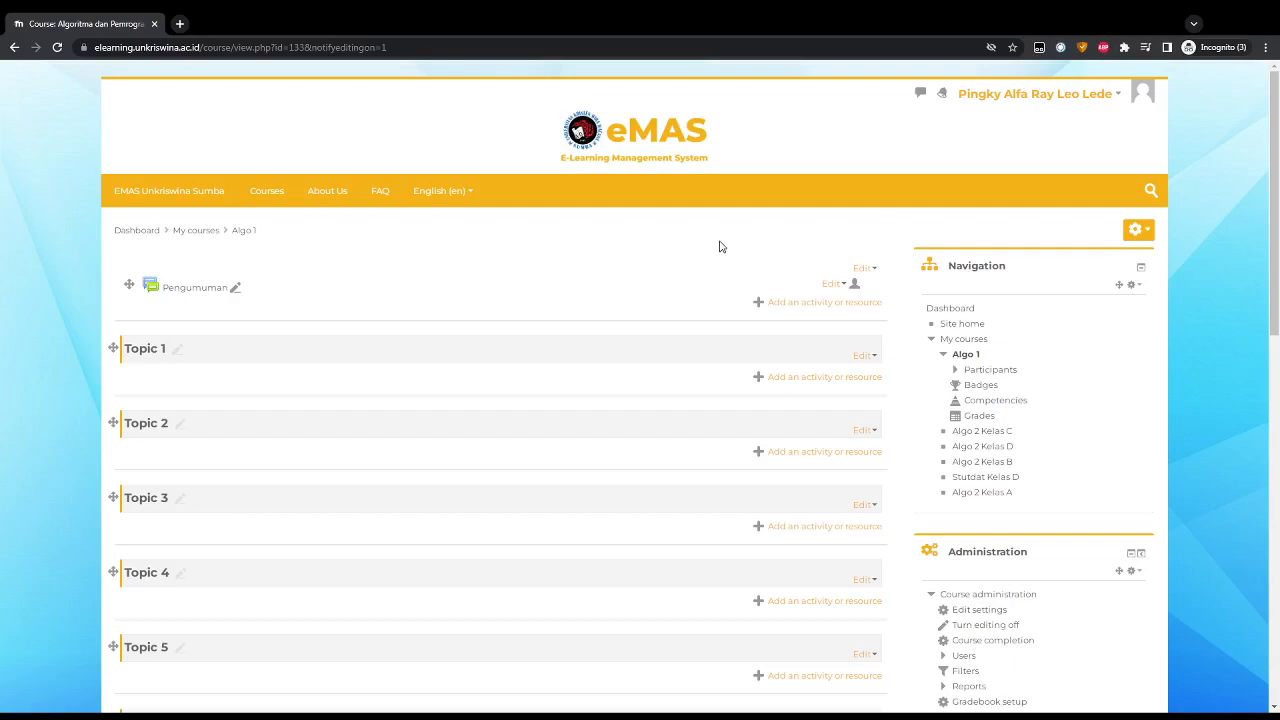
Add an Attendance activity to the course's general section and name it Daftar Hadir.
left_click(847, 311)
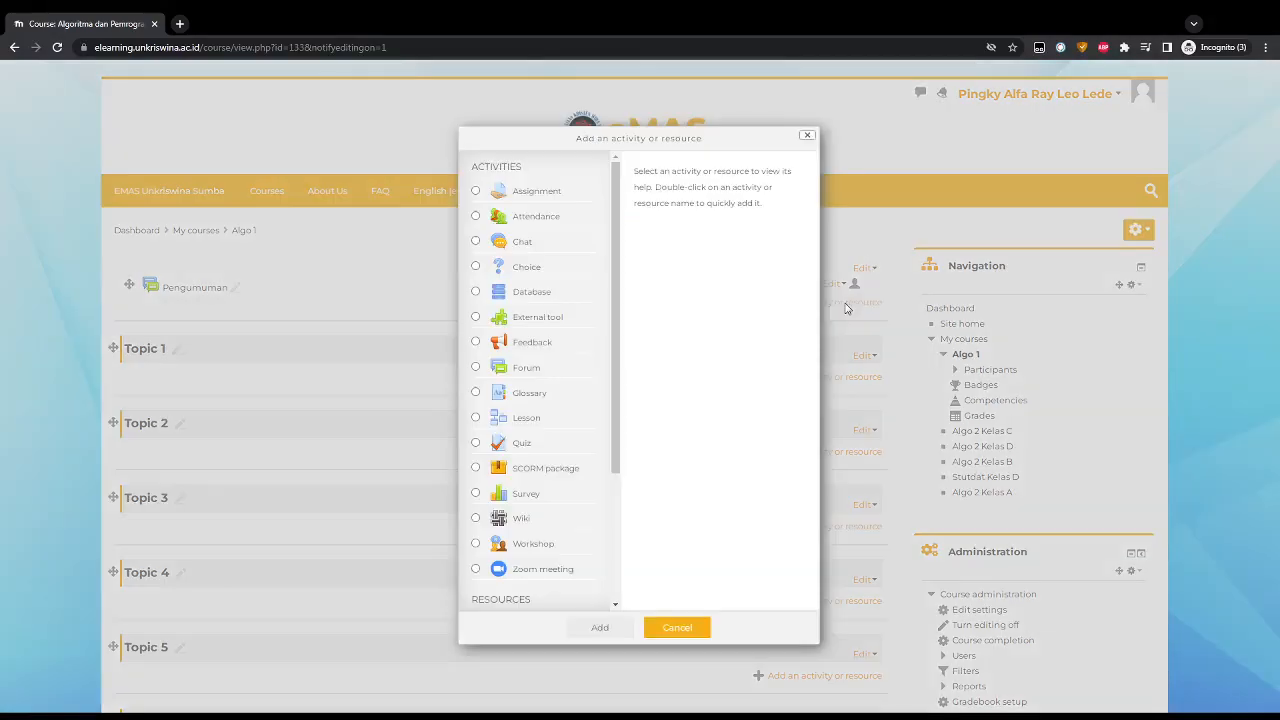
left_click(536, 219)
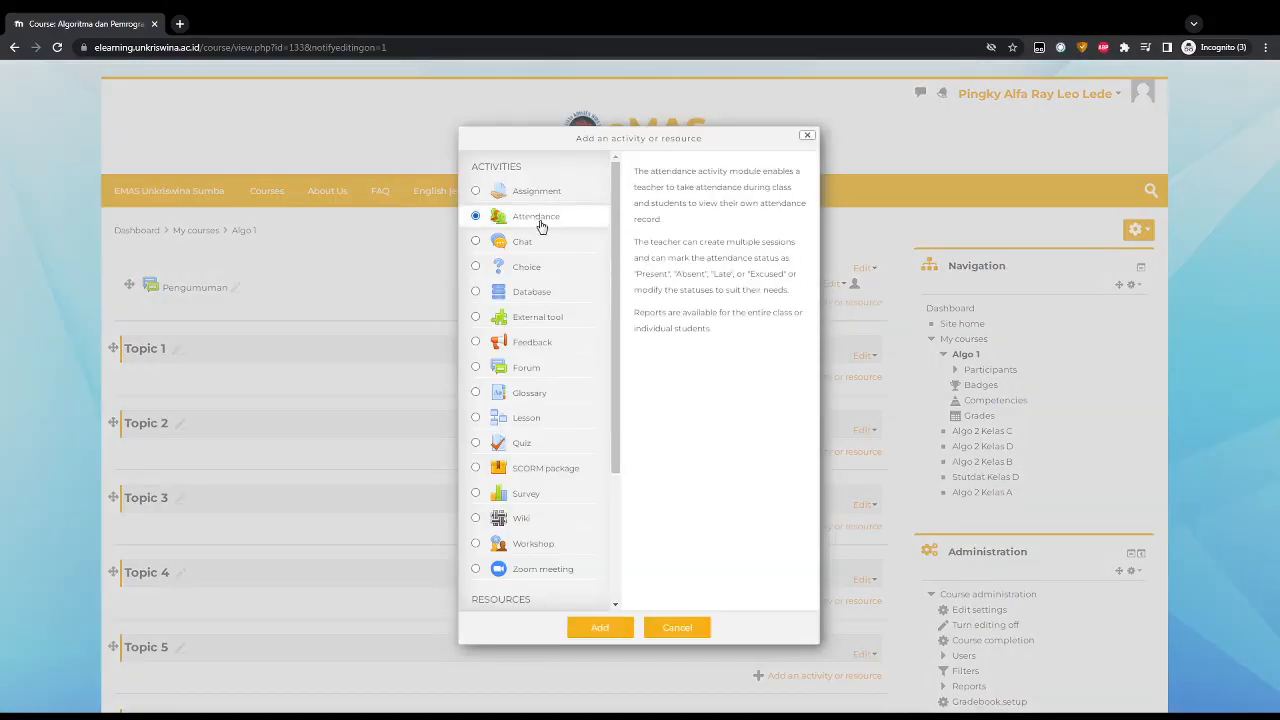
left_click(595, 635)
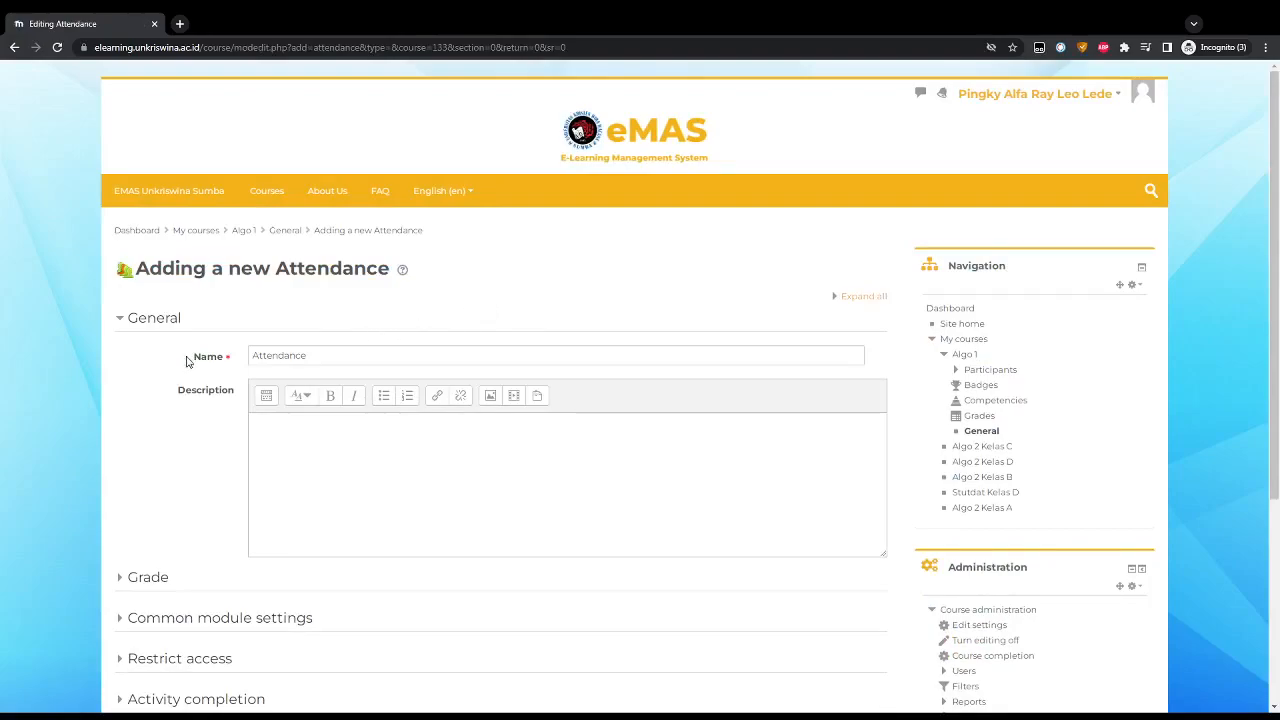
scroll(186, 362, "down", 1)
double_click(279, 289)
type("Daftar Hadir")
Enter the attendance description "Silahkan mengisi presensi setiap kali mengikuti perkuliahan. Isilah presensi sesuai dengan kriteria berikut:".
left_click(292, 390)
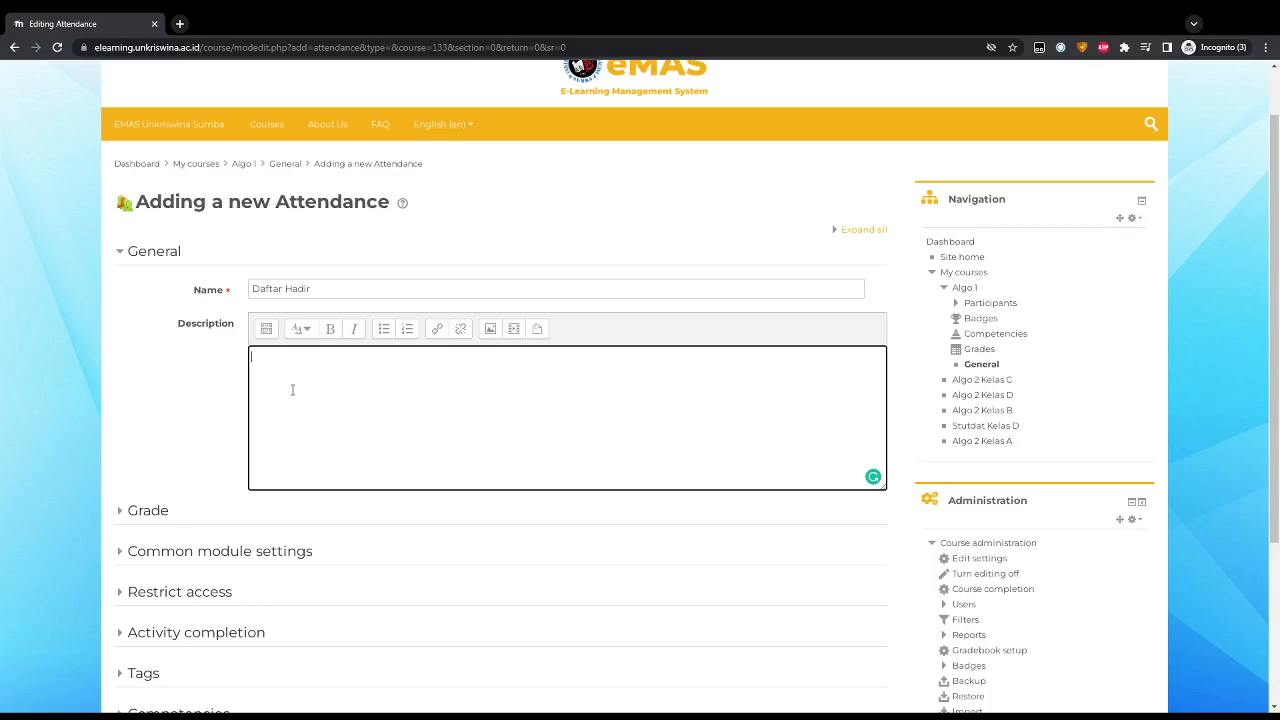
type("Silahkan mengisi presensi ")
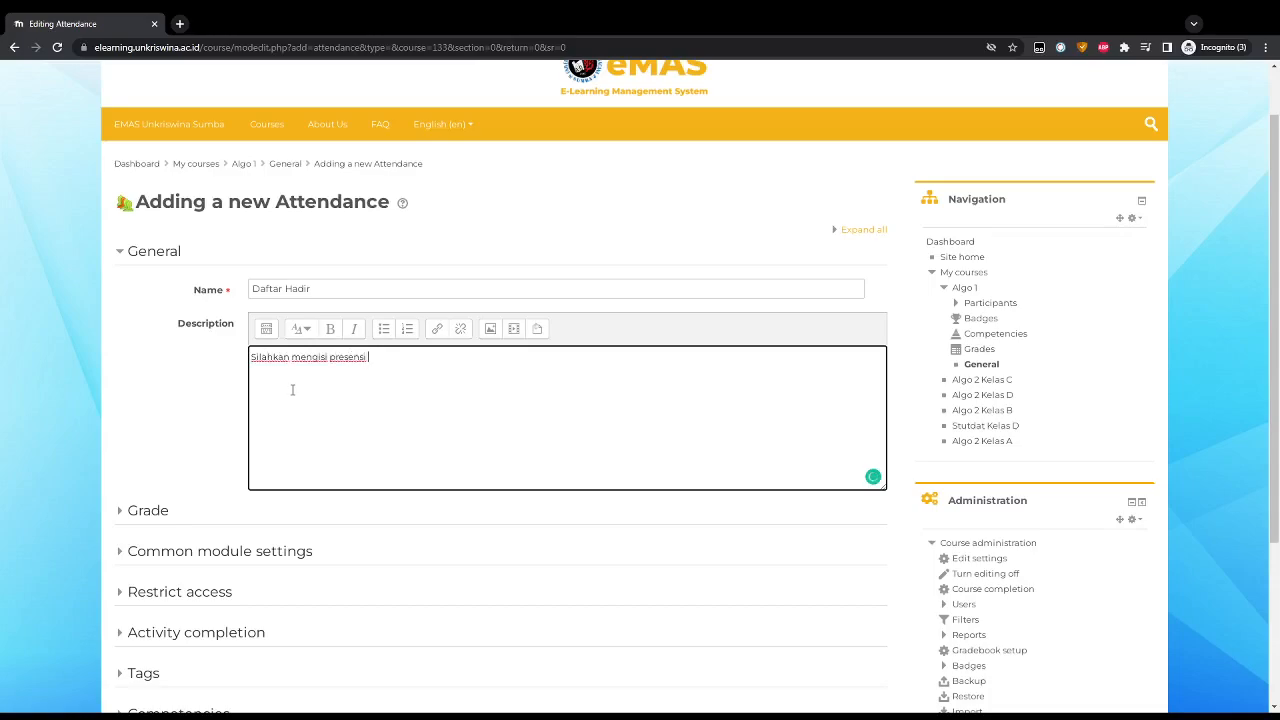
type("setiap kali mengikuti perkuliahan")
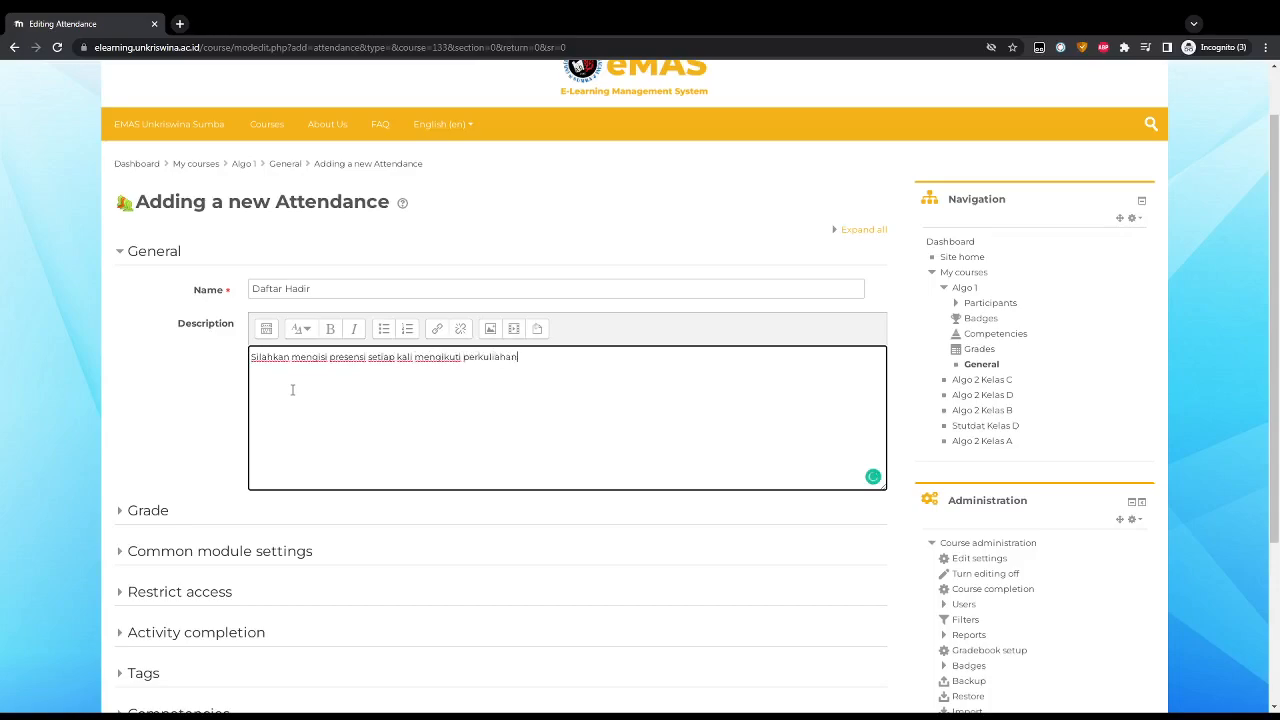
type(". Isilah p")
key("BackSpace")
key("BackSpace")
key("BackSpace")
type("presensi sesu")
key("BackSpace")
type("suai dengan kriteraia berikut:")
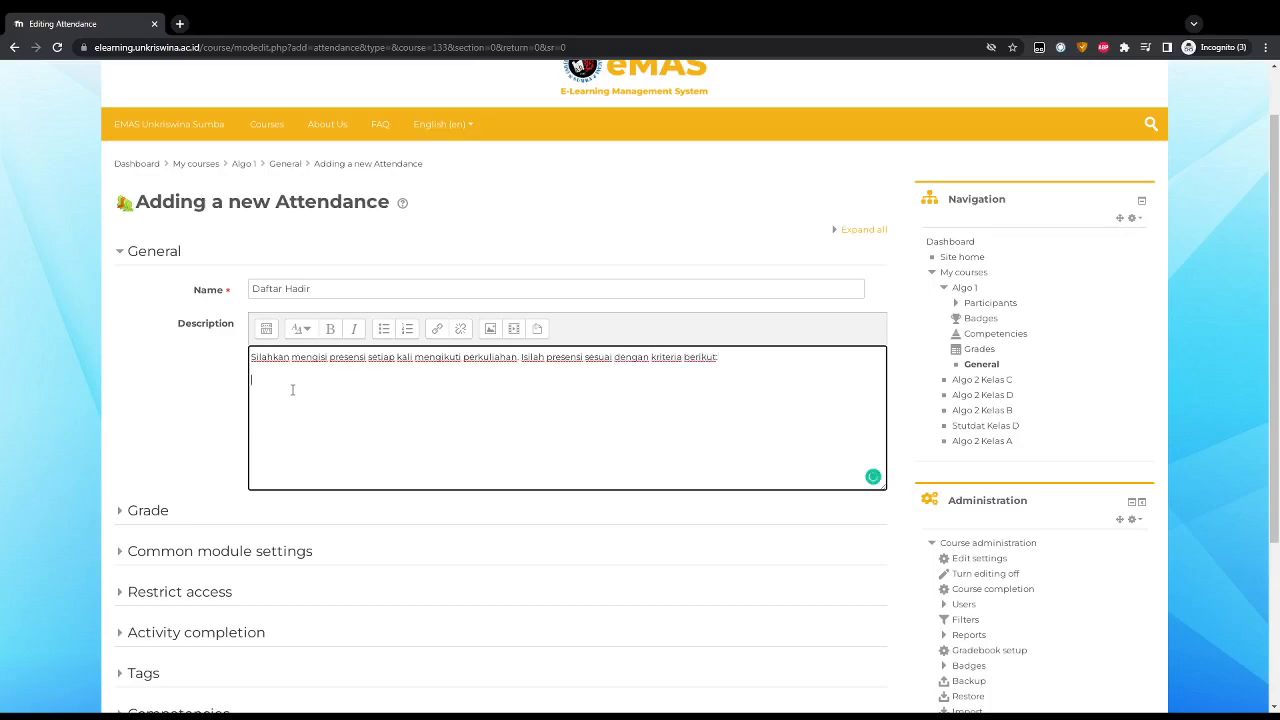
Add a bulleted list to the description with H : Hadir, I : Ijin and A : Alpa, making the letters bold.
key("Return")
left_click(383, 328)
type("H : Hadir")
key("Return")
type("Al")
left_click_drag(268, 379, 276, 406)
left_click(331, 331)
left_click(330, 330)
left_click(330, 330)
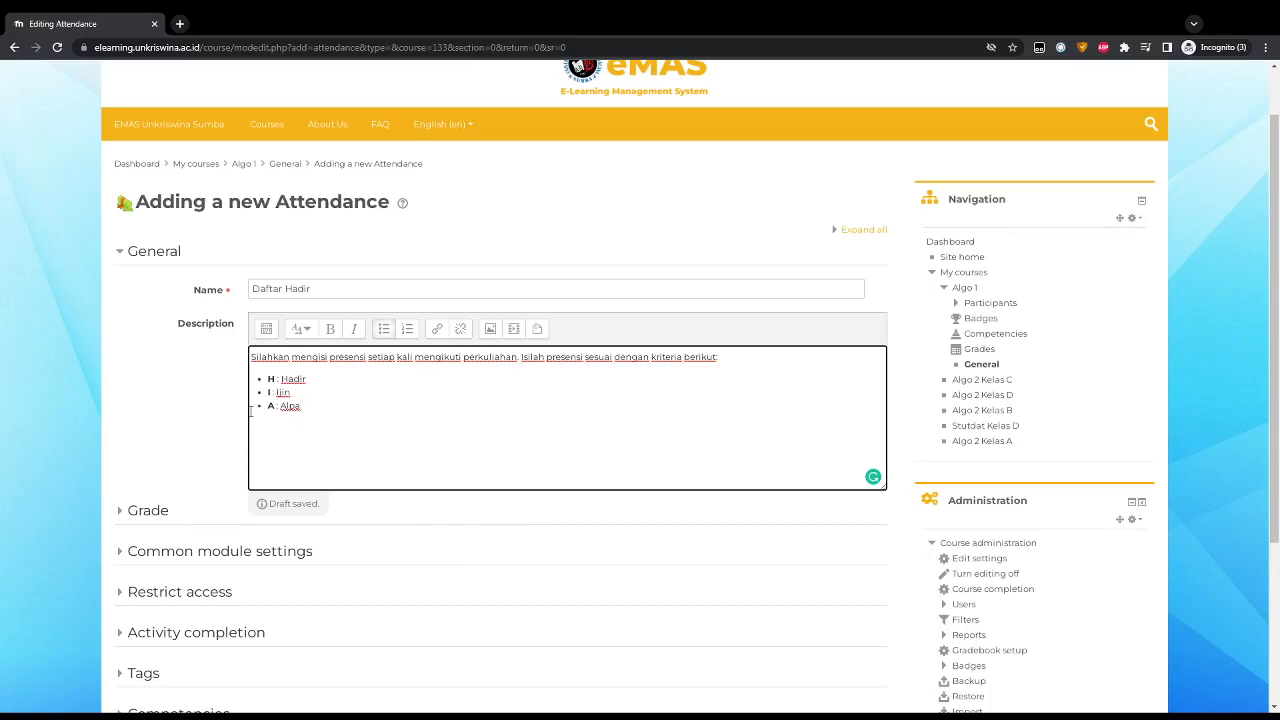
Expand the Grade settings of the attendance activity and set the grade type to None.
scroll(182, 428, "down", 1)
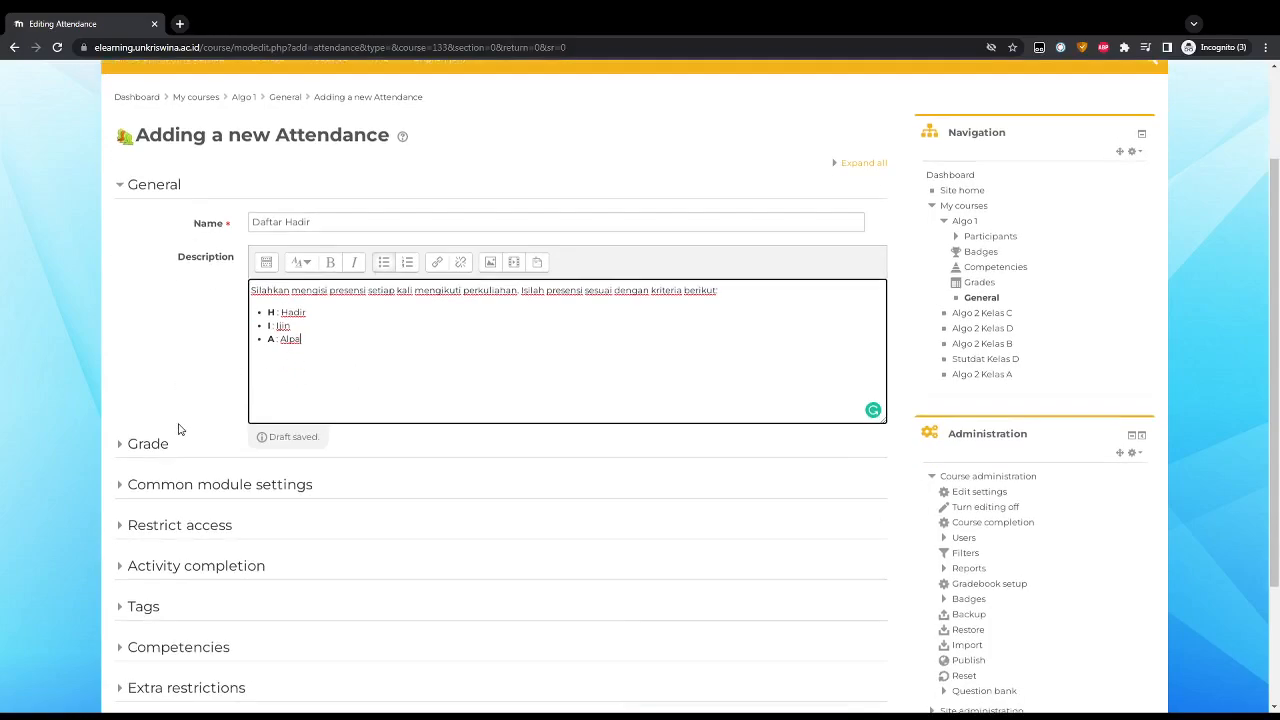
left_click(120, 446)
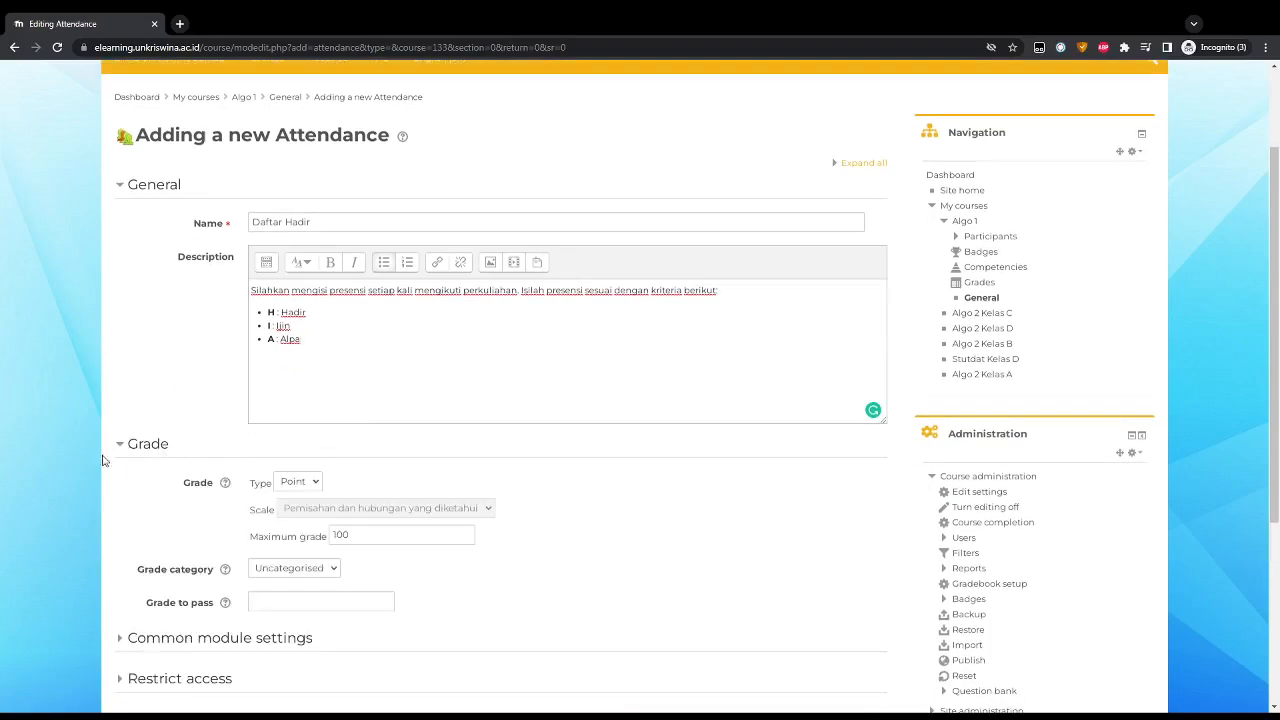
scroll(154, 468, "down", 1)
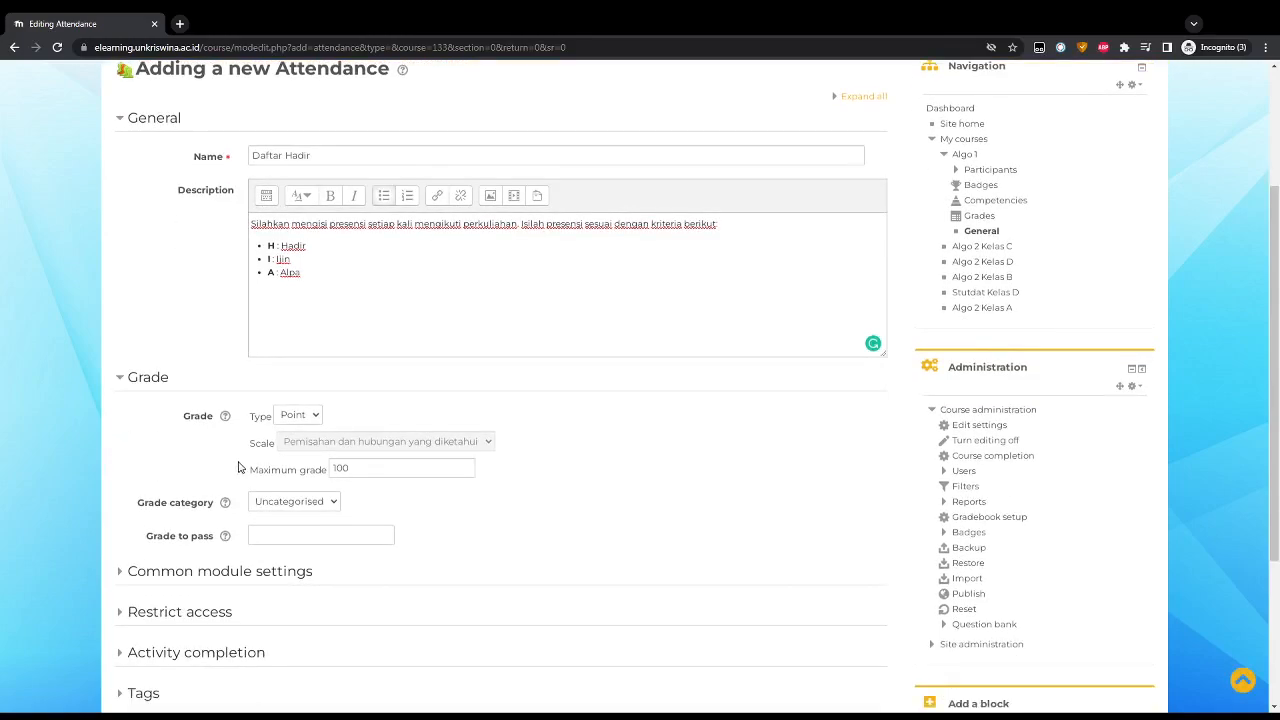
left_click(298, 415)
left_click(325, 434)
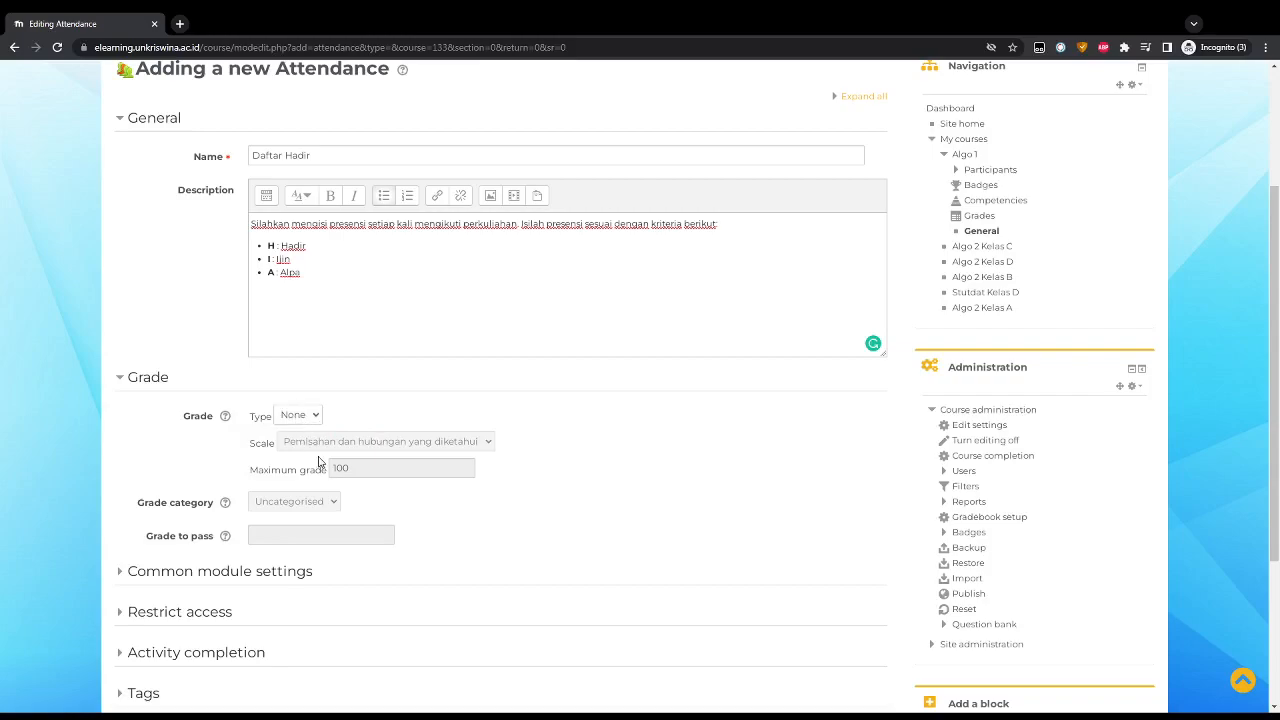
Switch the attendance grade type to Scale and back to None.
left_click(308, 418)
left_click(309, 446)
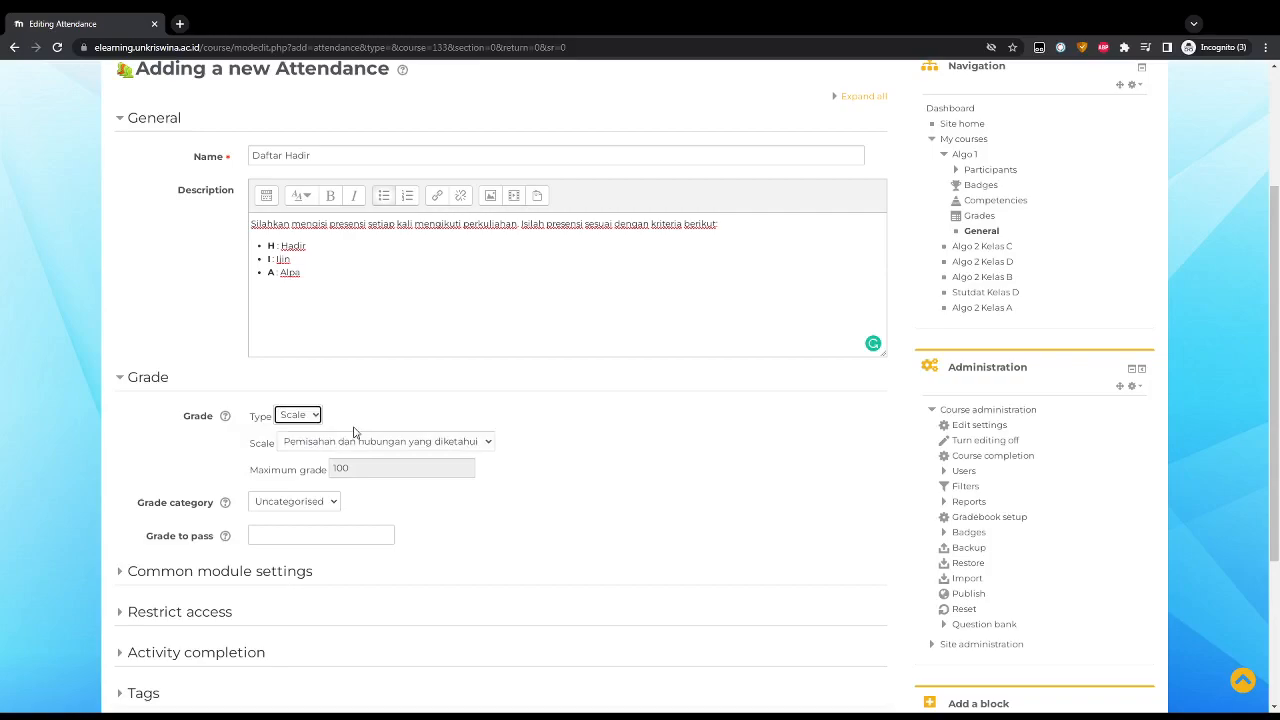
left_click(316, 423)
left_click(318, 432)
left_click(341, 427)
Set the activity's completion tracking to "Do not indicate activity completion".
scroll(360, 397, "down", 3)
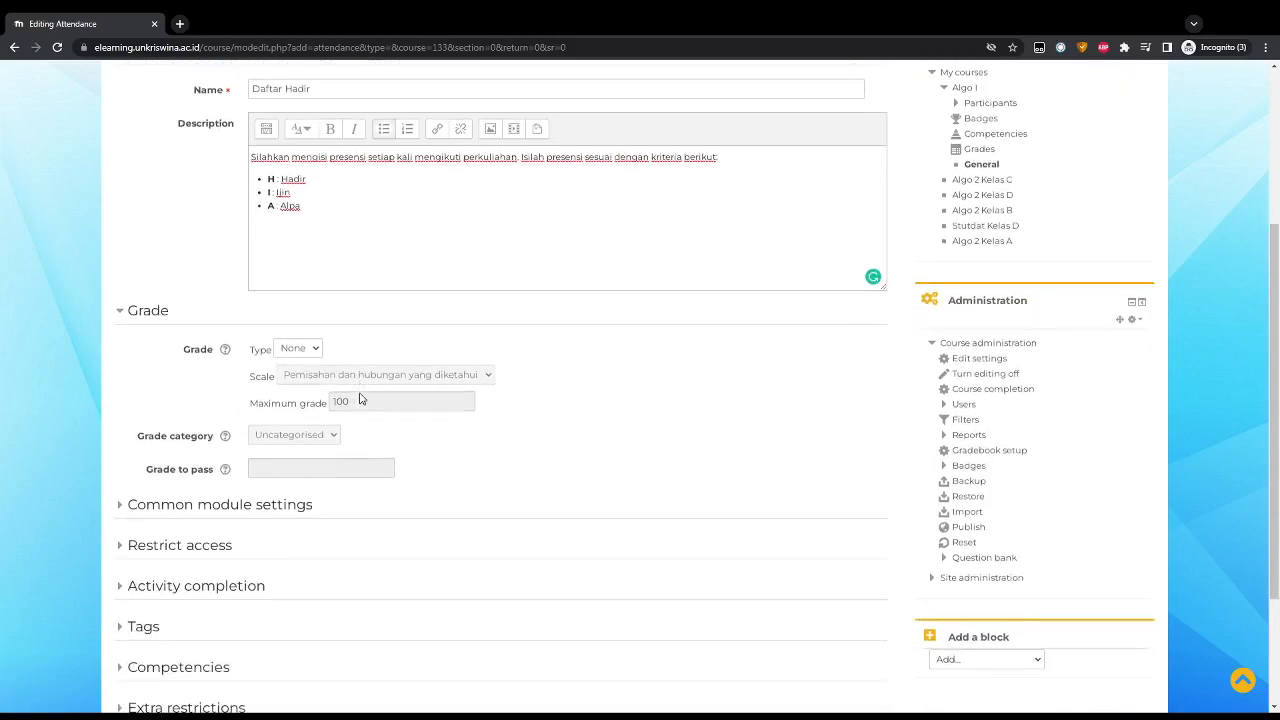
scroll(387, 470, "up", 1)
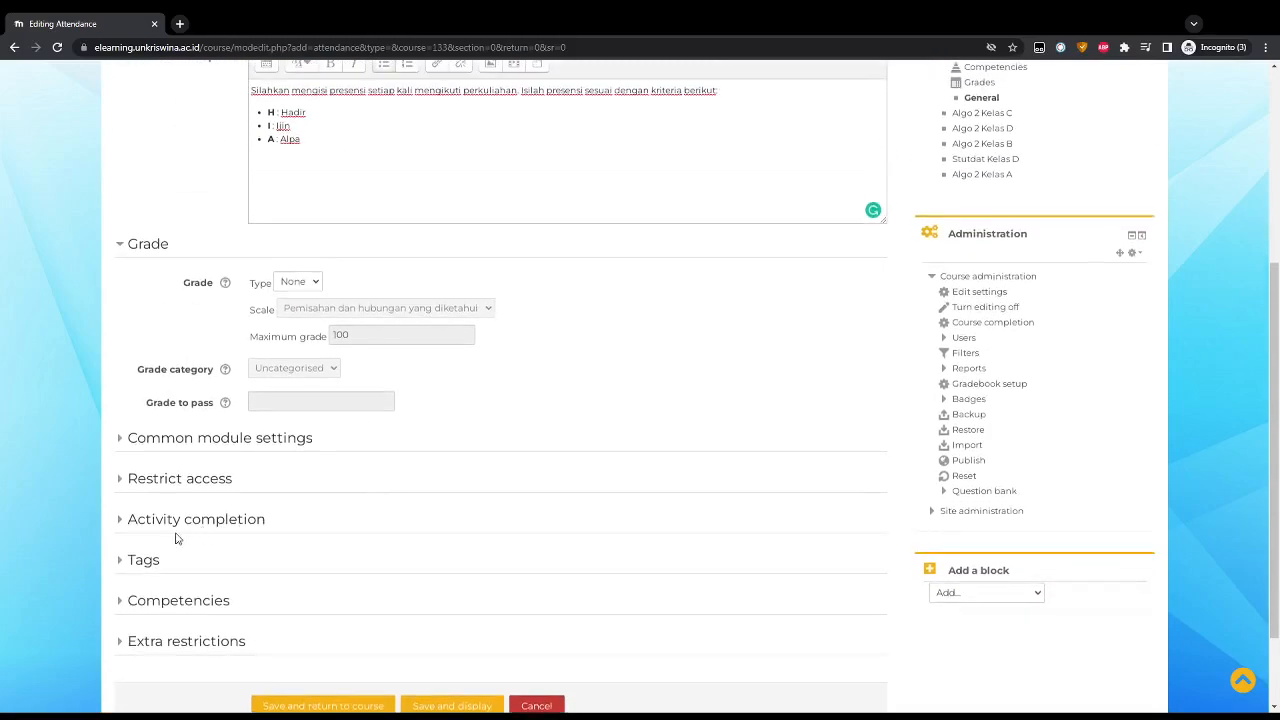
left_click(120, 522)
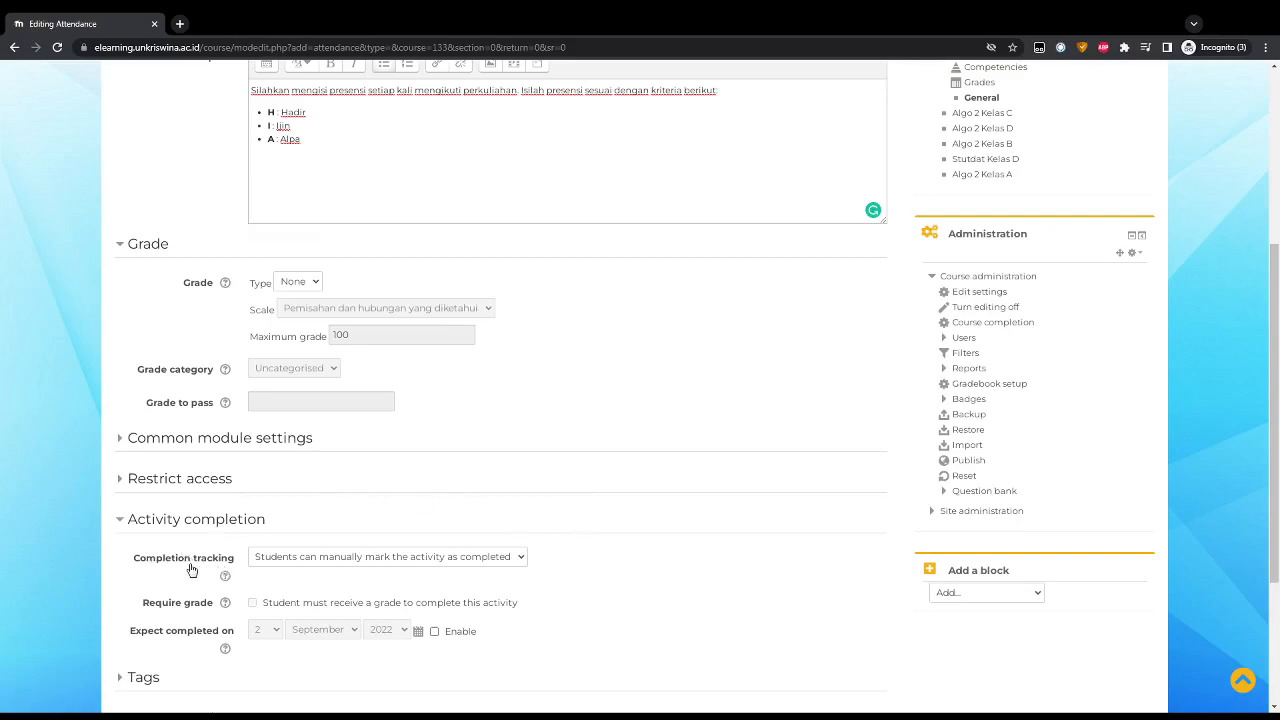
left_click(305, 582)
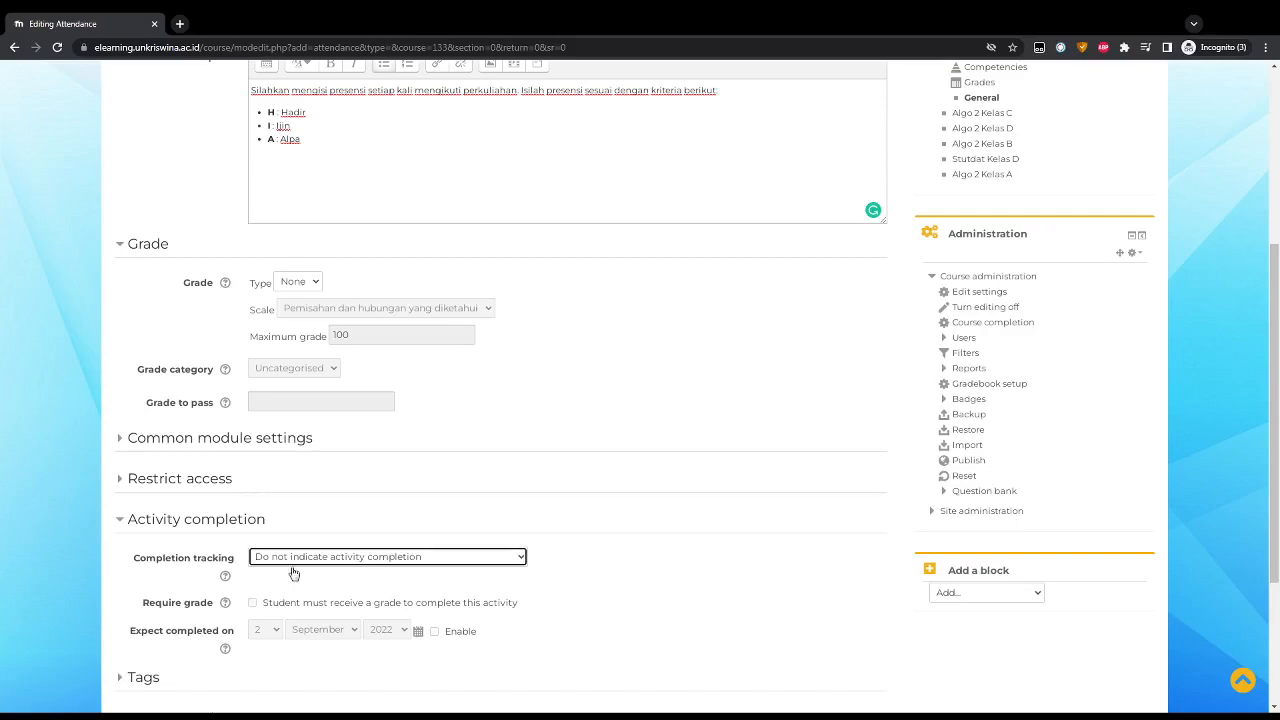
left_click(593, 584)
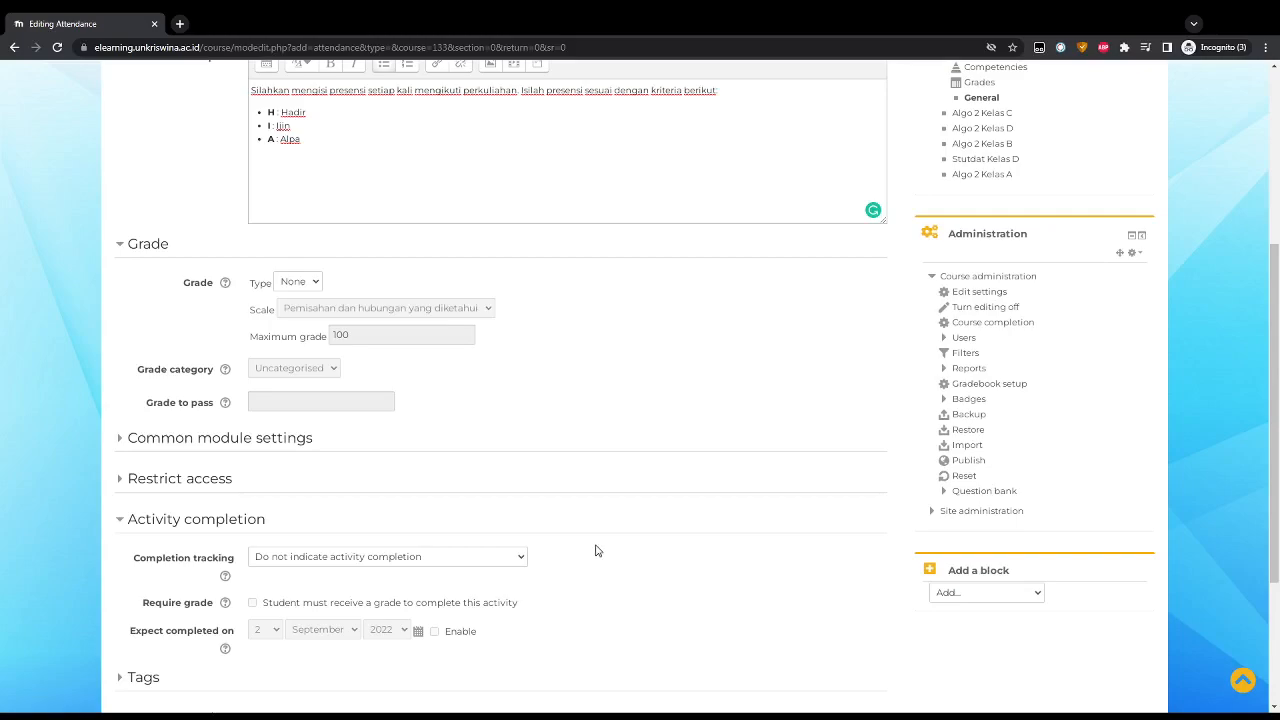
Review the new attendance settings, save them and display the activity.
scroll(614, 535, "up", 2)
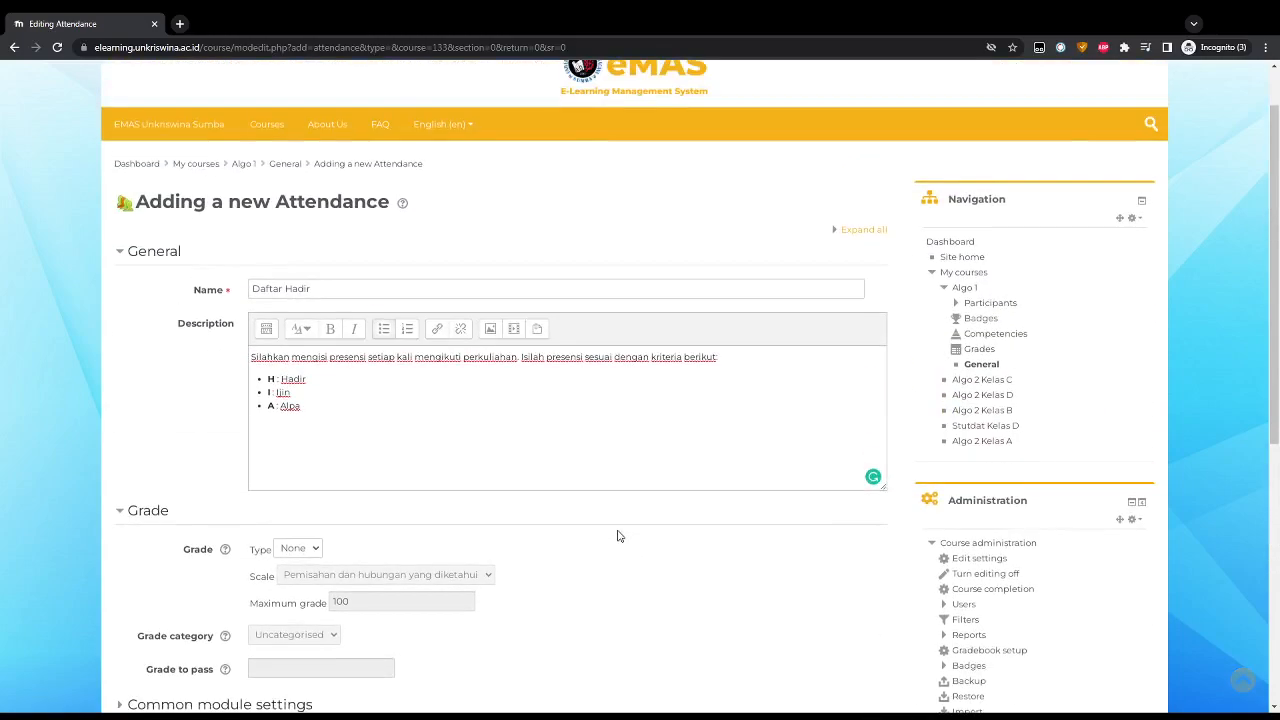
scroll(617, 536, "down", 3)
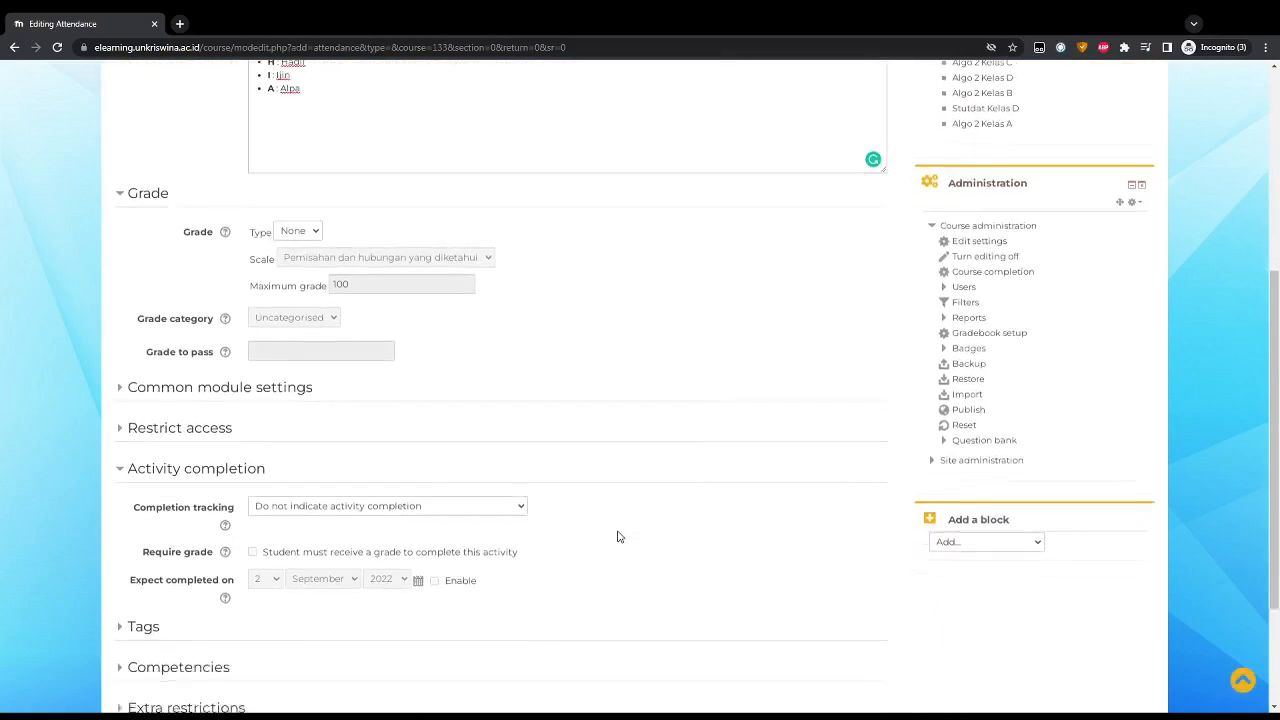
scroll(619, 537, "down", 1)
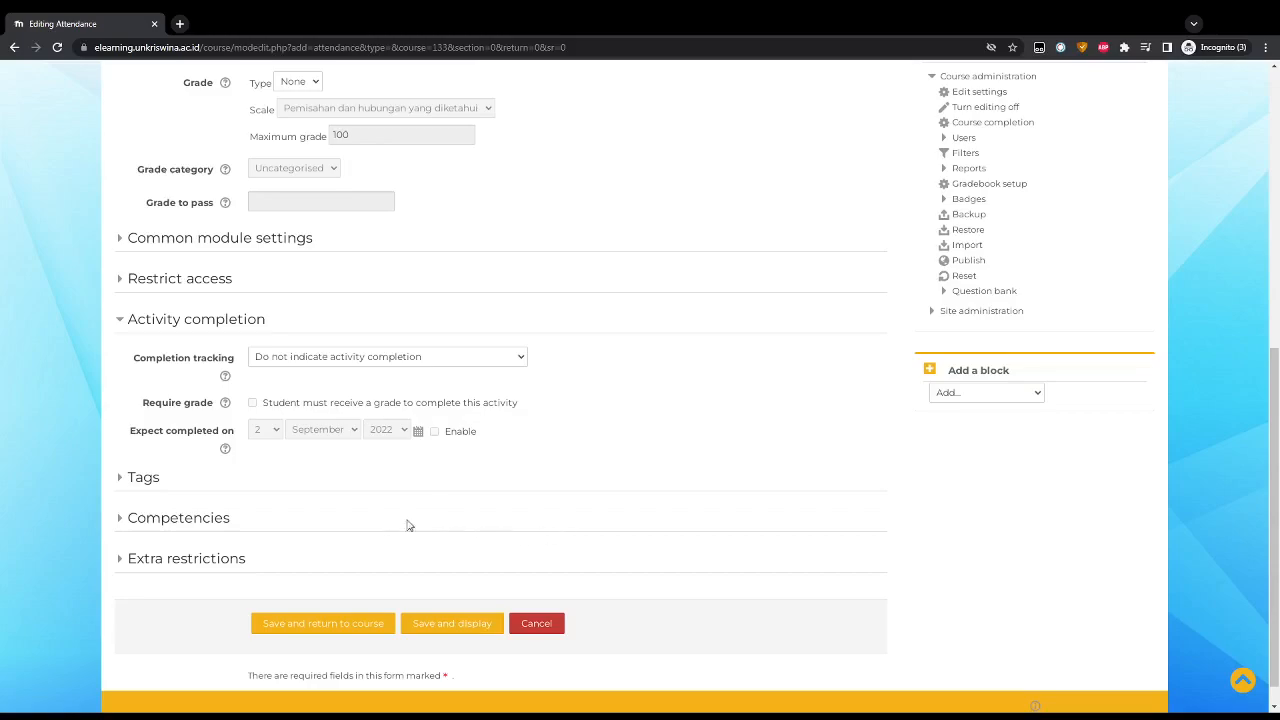
left_click(462, 630)
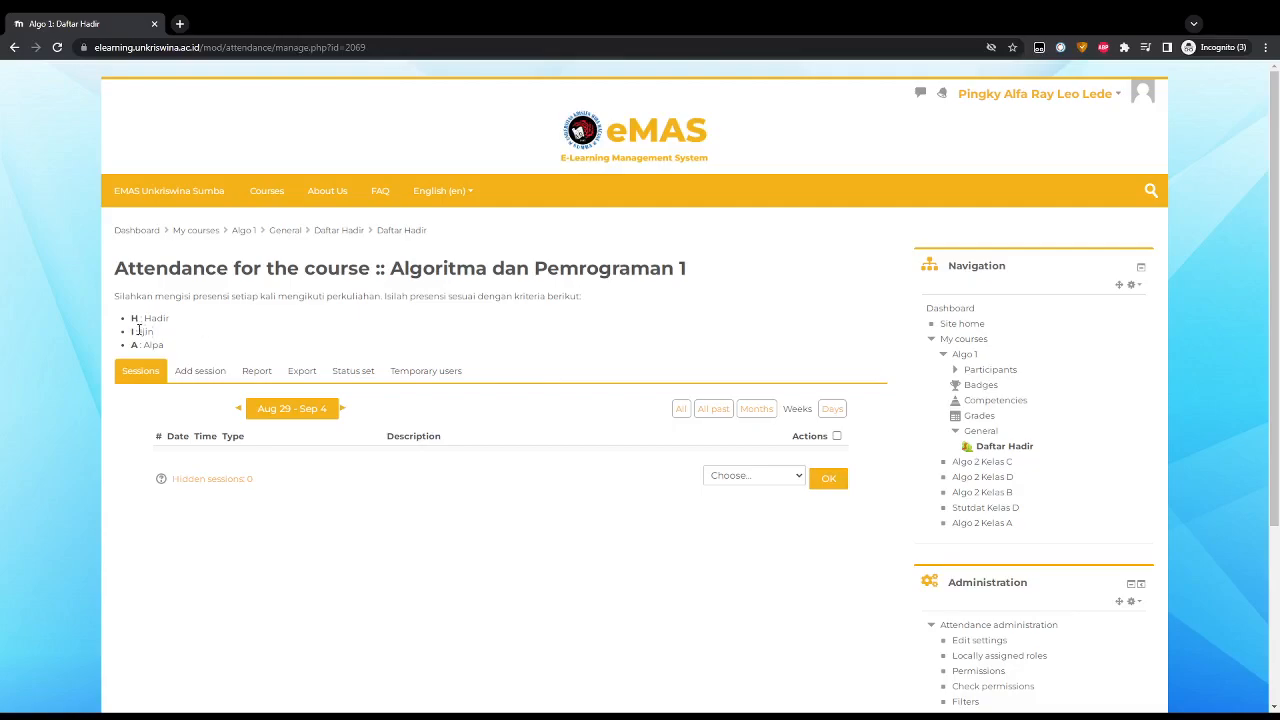
Review the H, I and A criteria in the attendance description and open the activity's status set.
left_click_drag(133, 318, 177, 343)
left_click(256, 341)
left_click(359, 377)
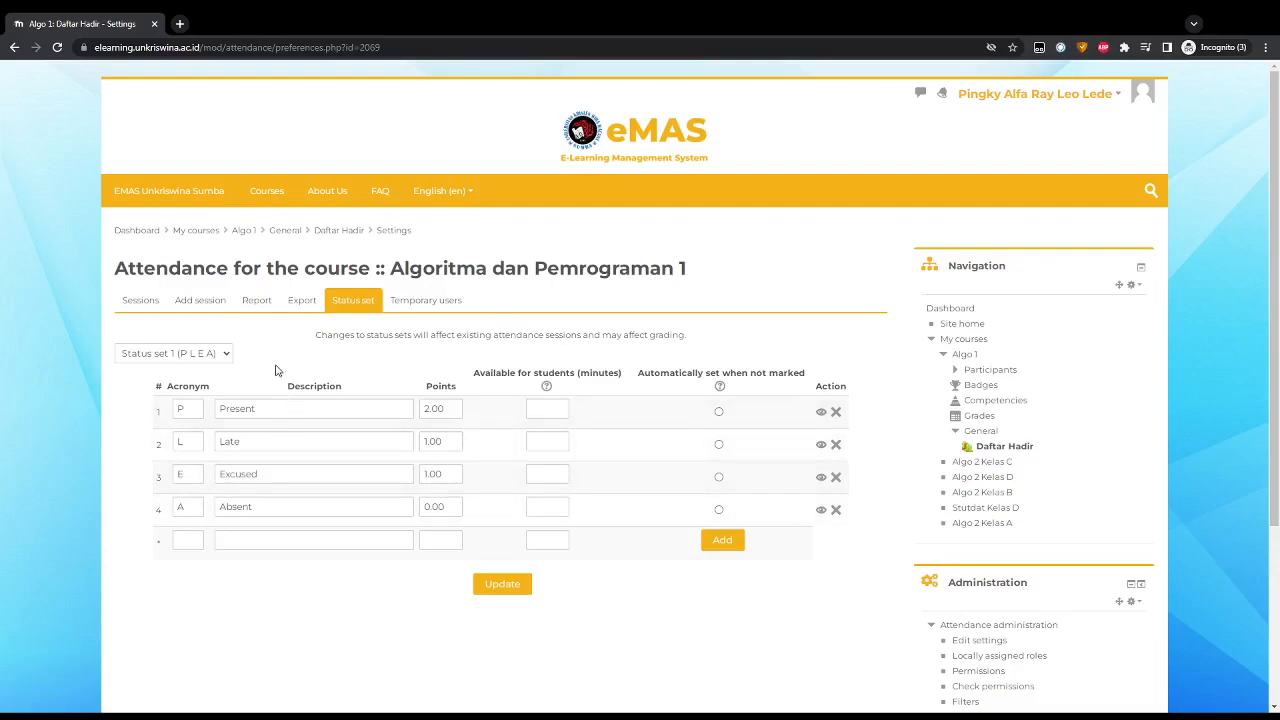
Create a new set of statuses and add the status H, Hadir, with 1 point.
left_click(193, 388)
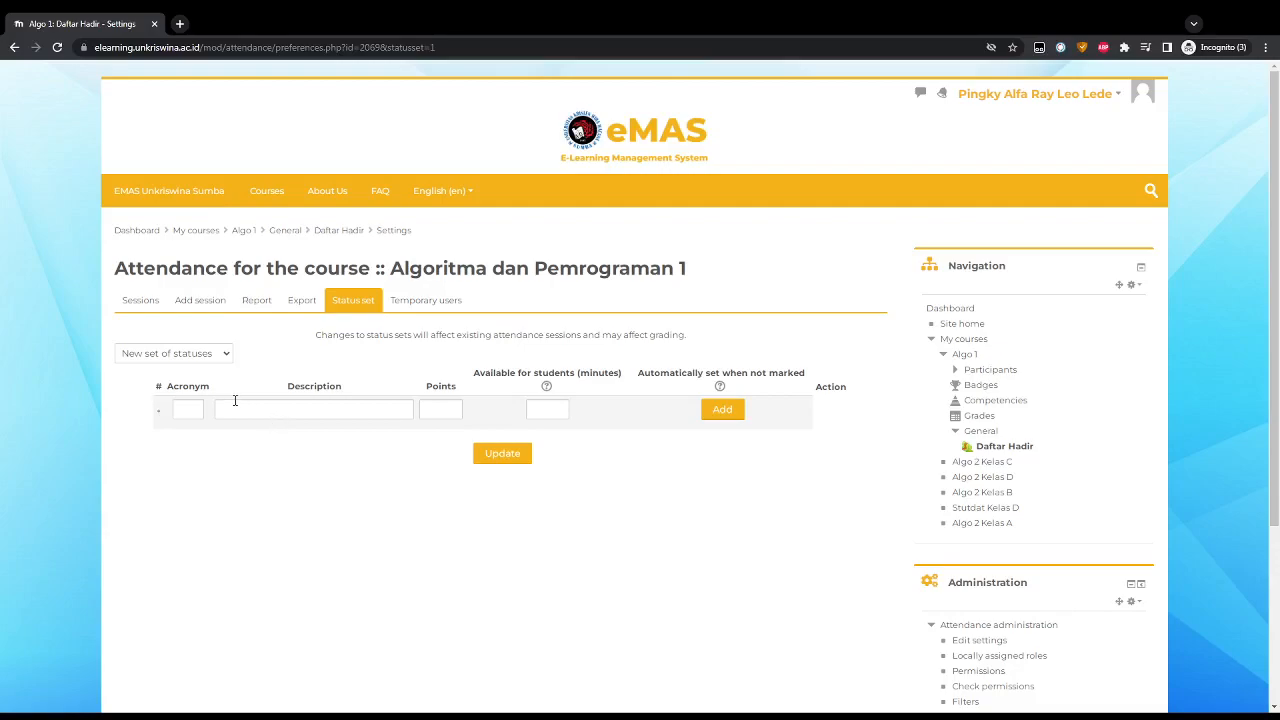
left_click(194, 408)
left_click(227, 411)
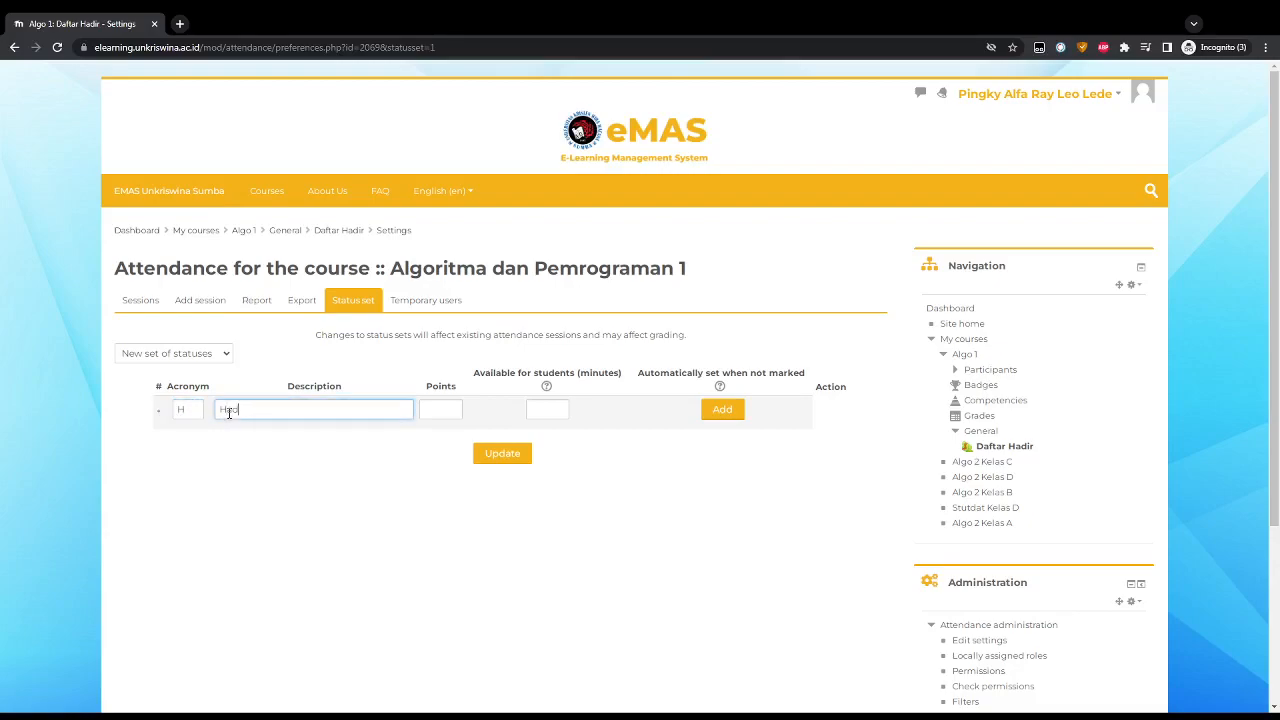
left_click(441, 412)
type("1")
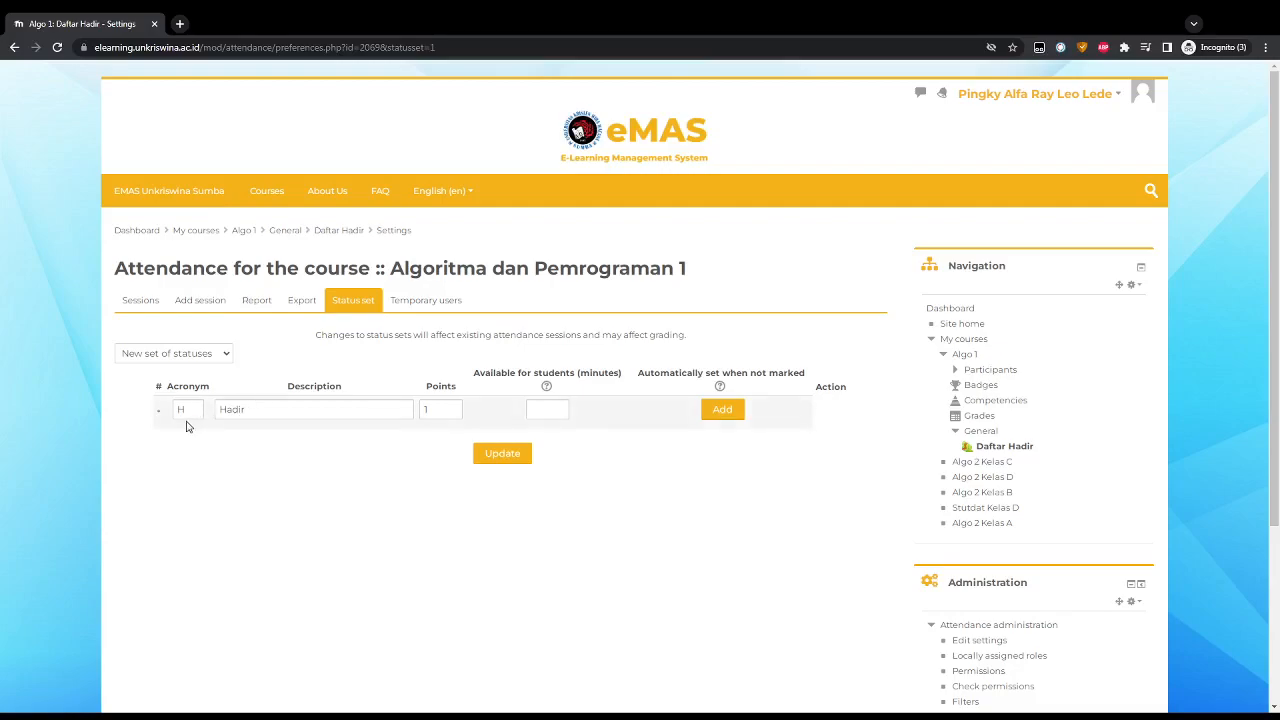
left_click(735, 418)
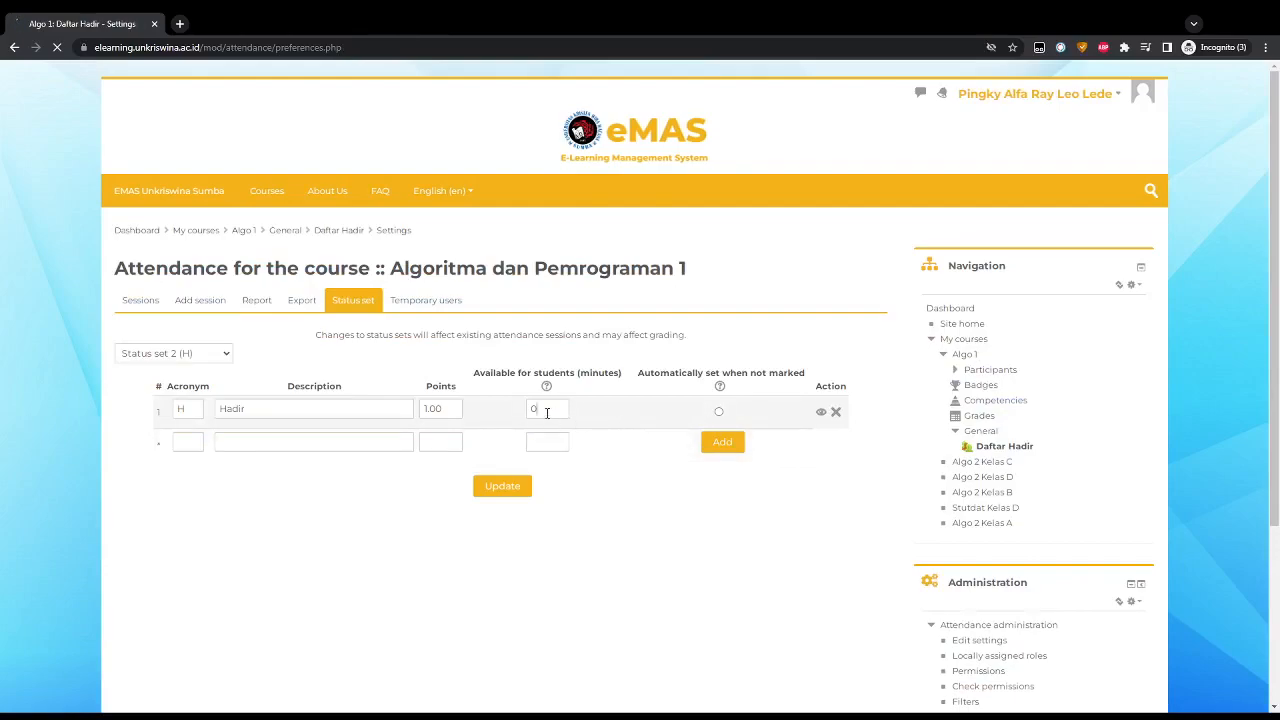
Add a second status to the set with acronym I, description Ijin and 0 points.
left_click(547, 411)
left_click(199, 438)
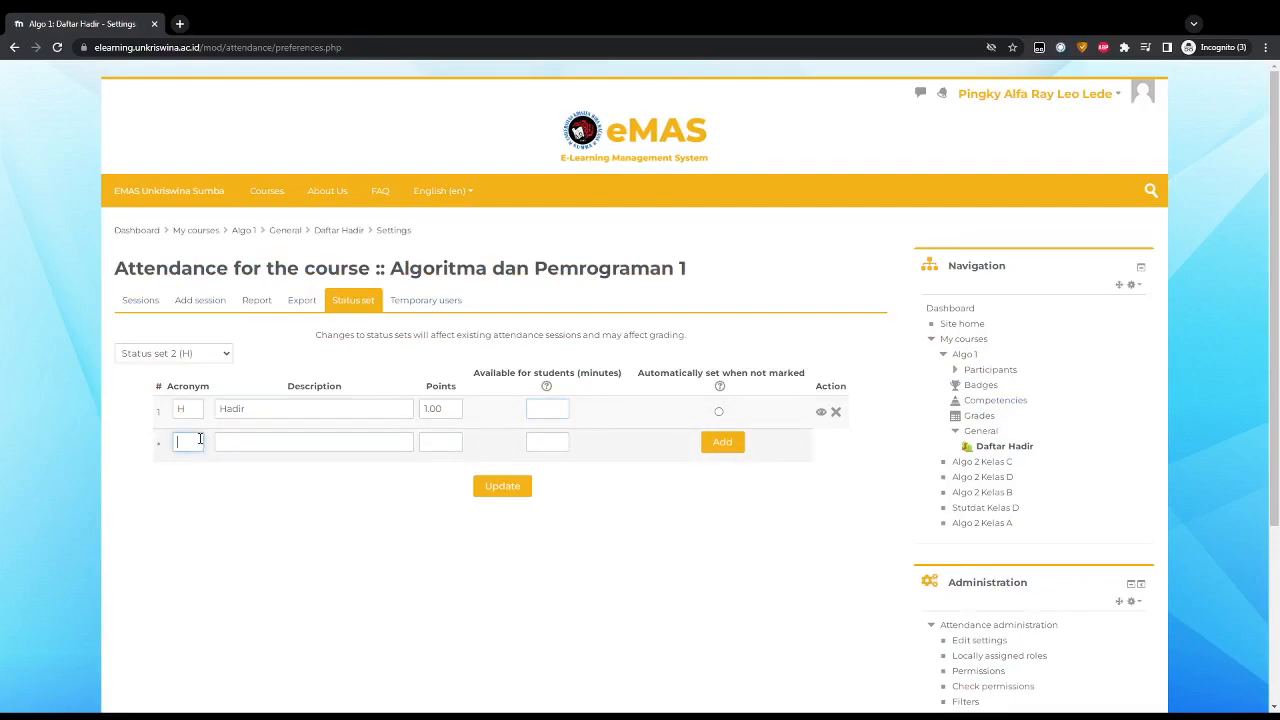
type("I")
left_click(223, 442)
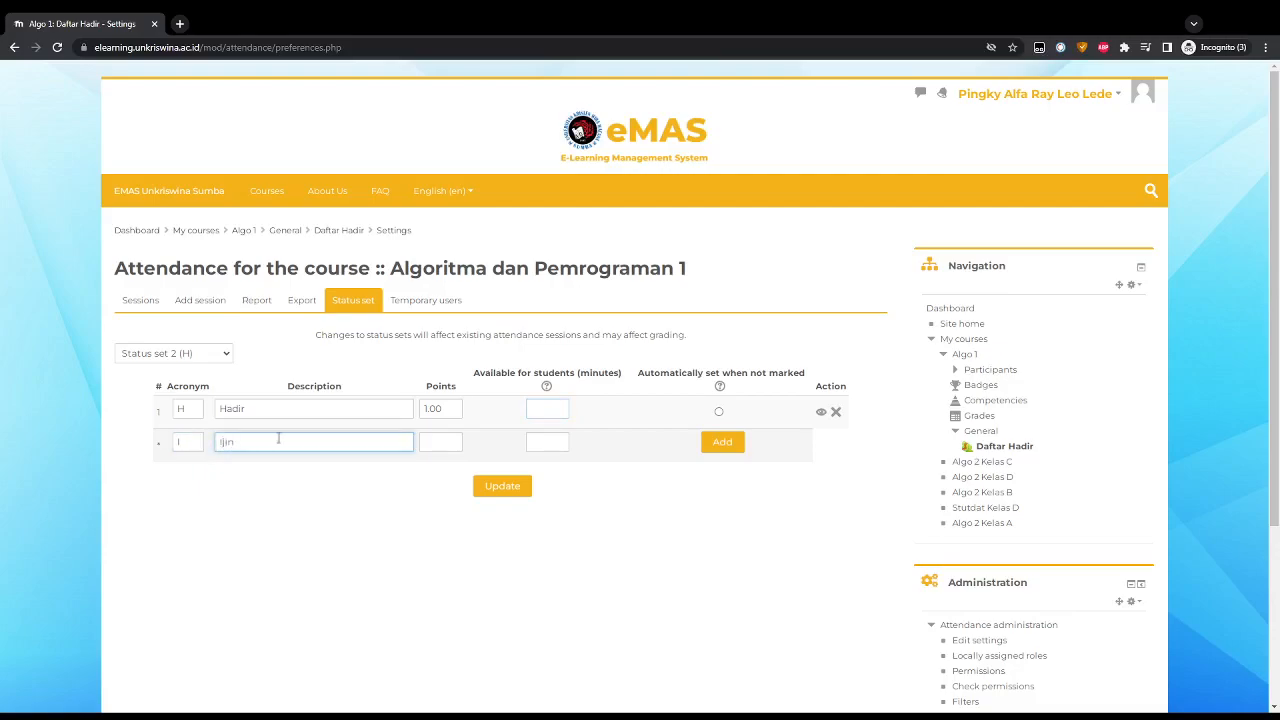
left_click(430, 444)
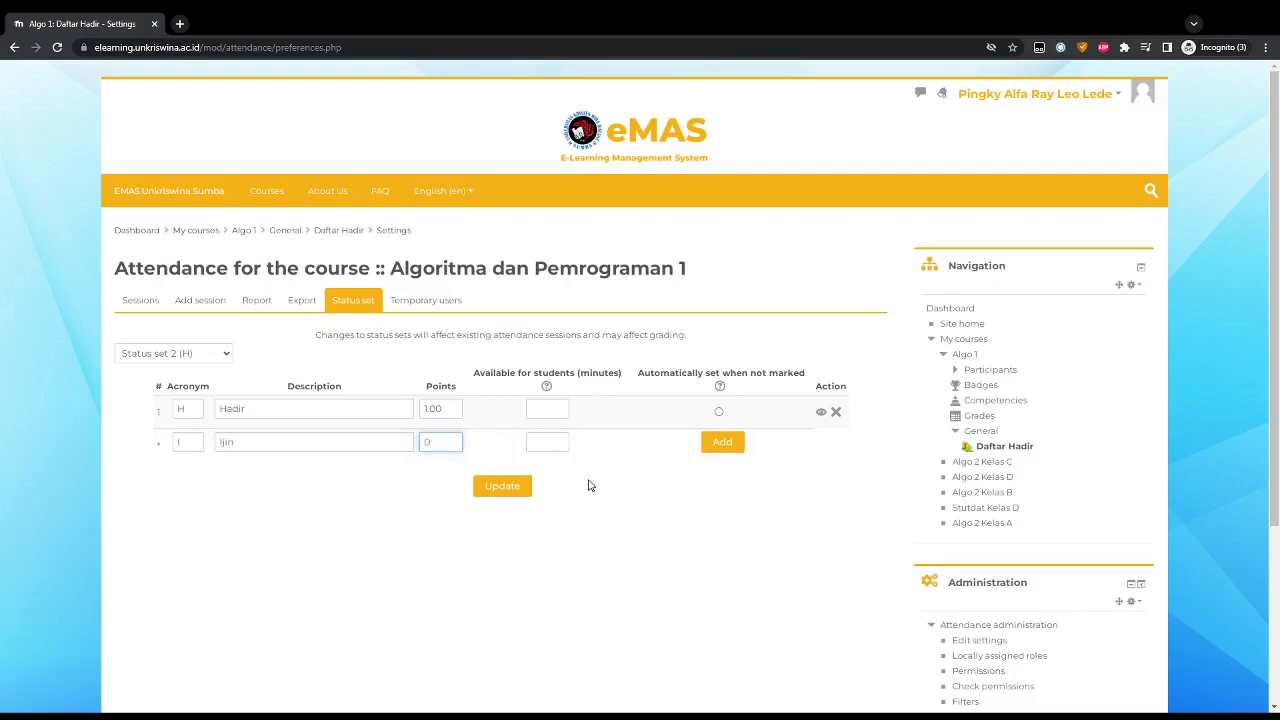
left_click(733, 447)
Add a third status to the set with acronym A, description Alpa and 0 points.
left_click(190, 477)
type("A")
left_click(242, 481)
type("A")
left_click(431, 474)
type("0")
left_click(722, 474)
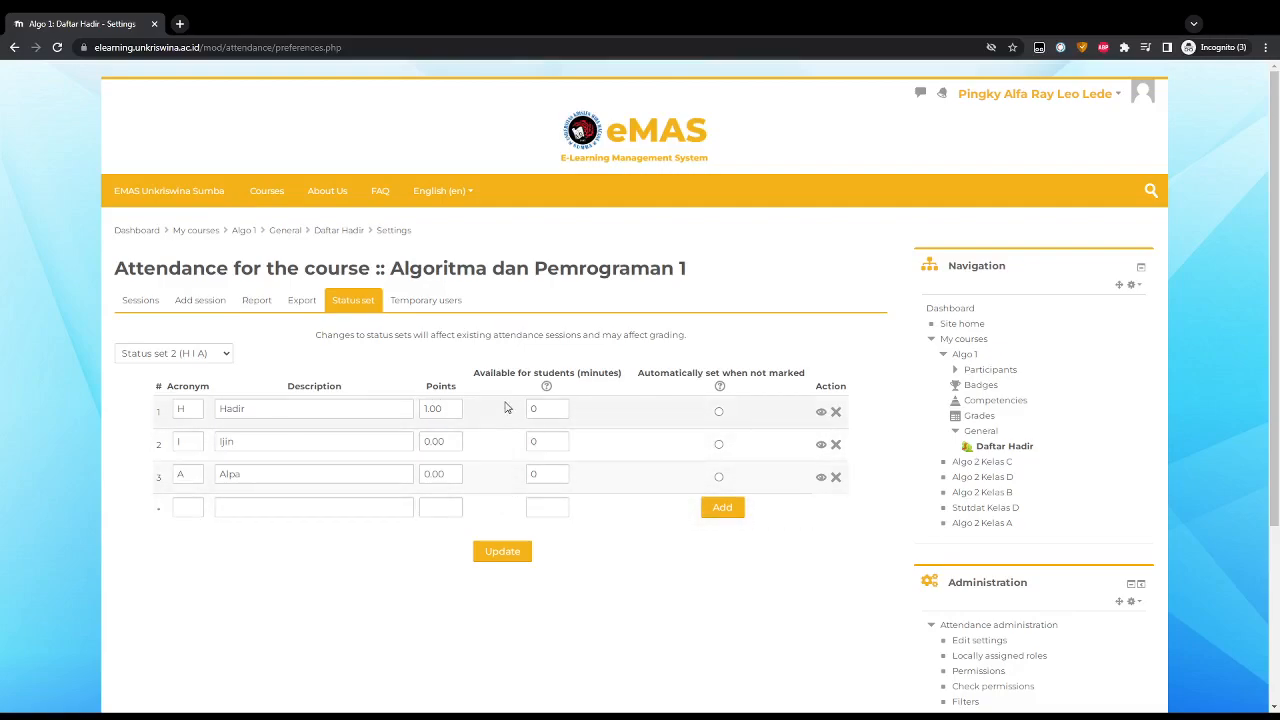
Clear the minutes available for students on the Hadir, Ijin and Alpa statuses and update the status set.
left_click_drag(480, 373, 597, 412)
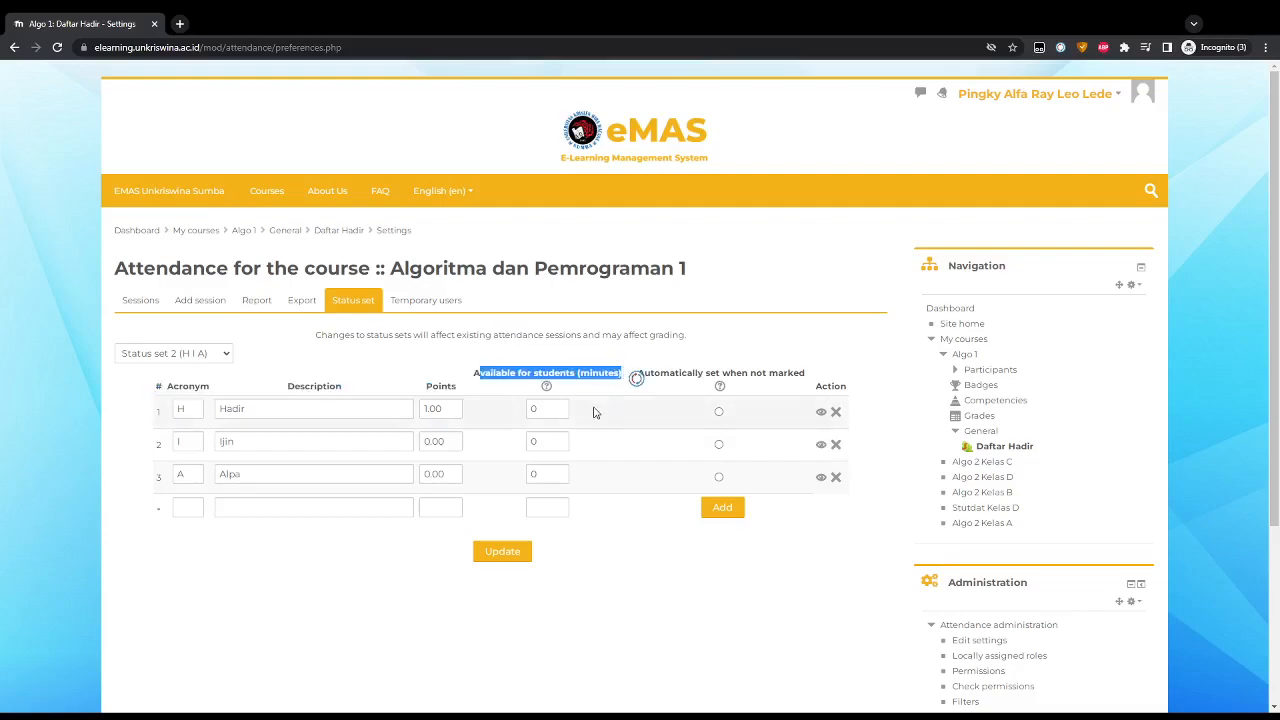
left_click(546, 410)
key("BackSpace")
left_click(546, 441)
key("BackSpace")
left_click(546, 472)
key("BackSpace")
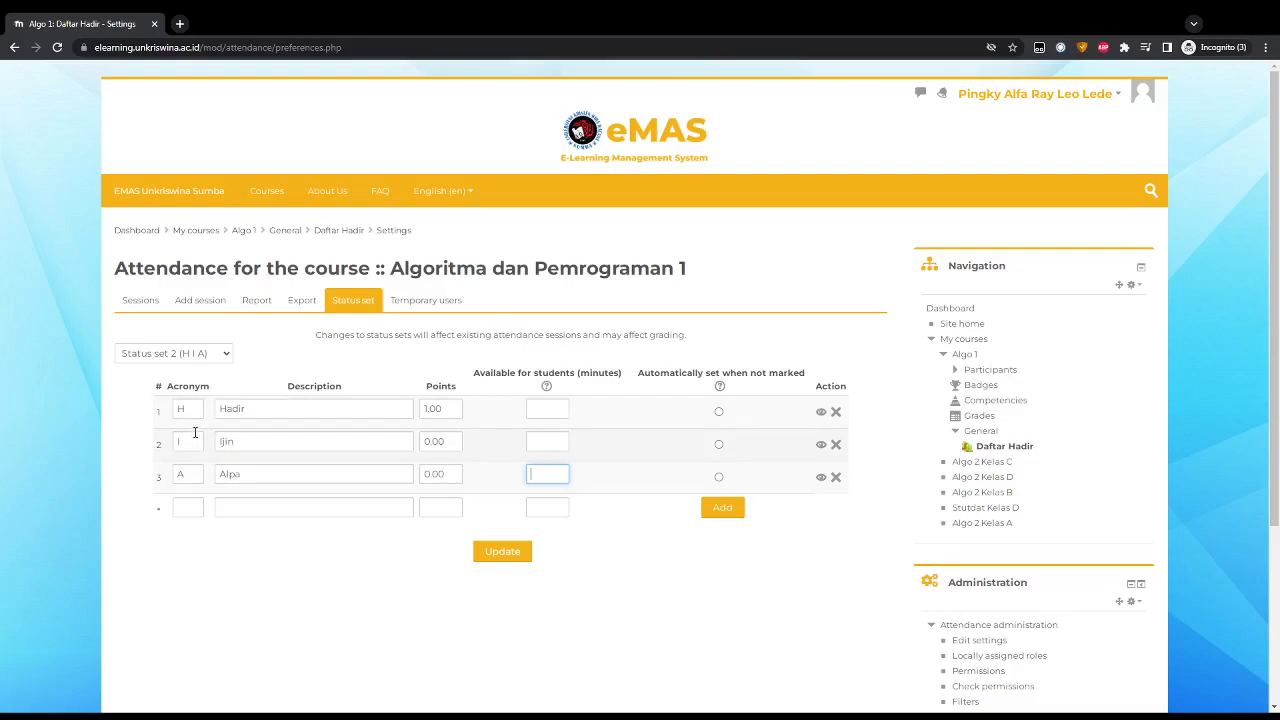
left_click(610, 545)
left_click(506, 556)
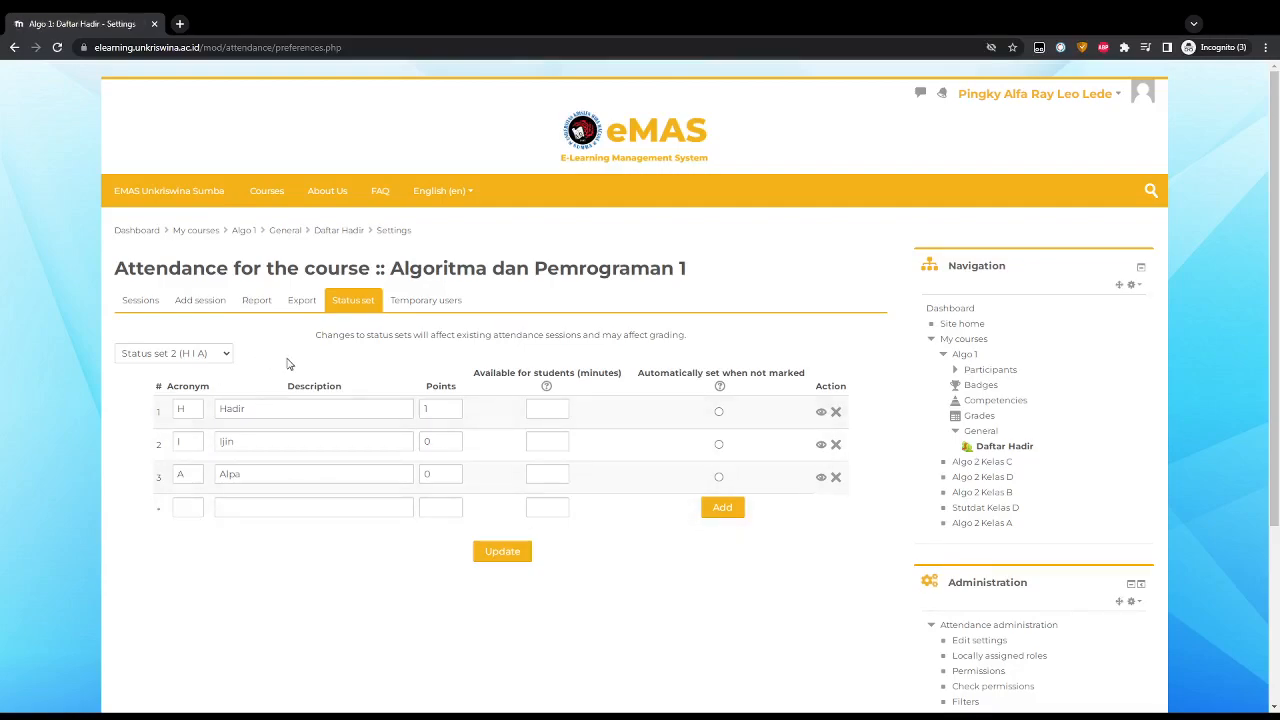
Start adding an attendance session and set its date to 5 September 2022.
scroll(334, 372, "down", 1)
scroll(334, 374, "up", 1)
left_click(215, 364)
left_click(213, 377)
left_click(212, 305)
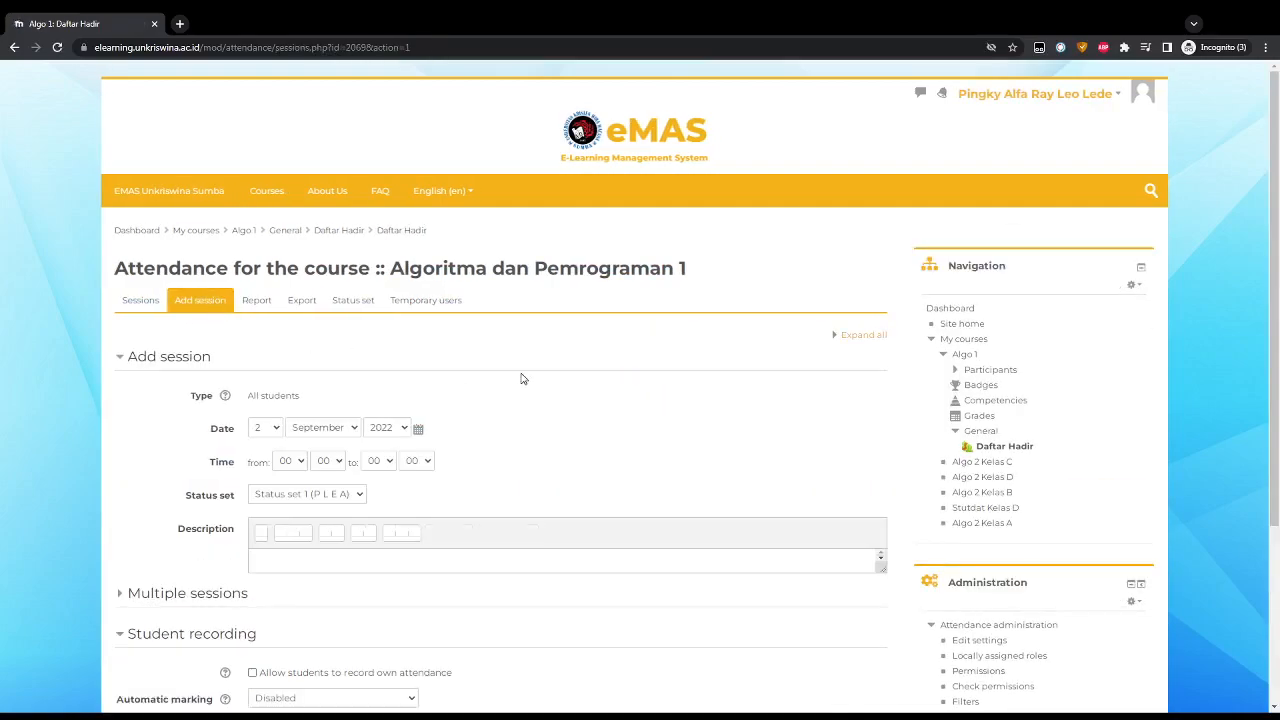
scroll(520, 378, "down", 1)
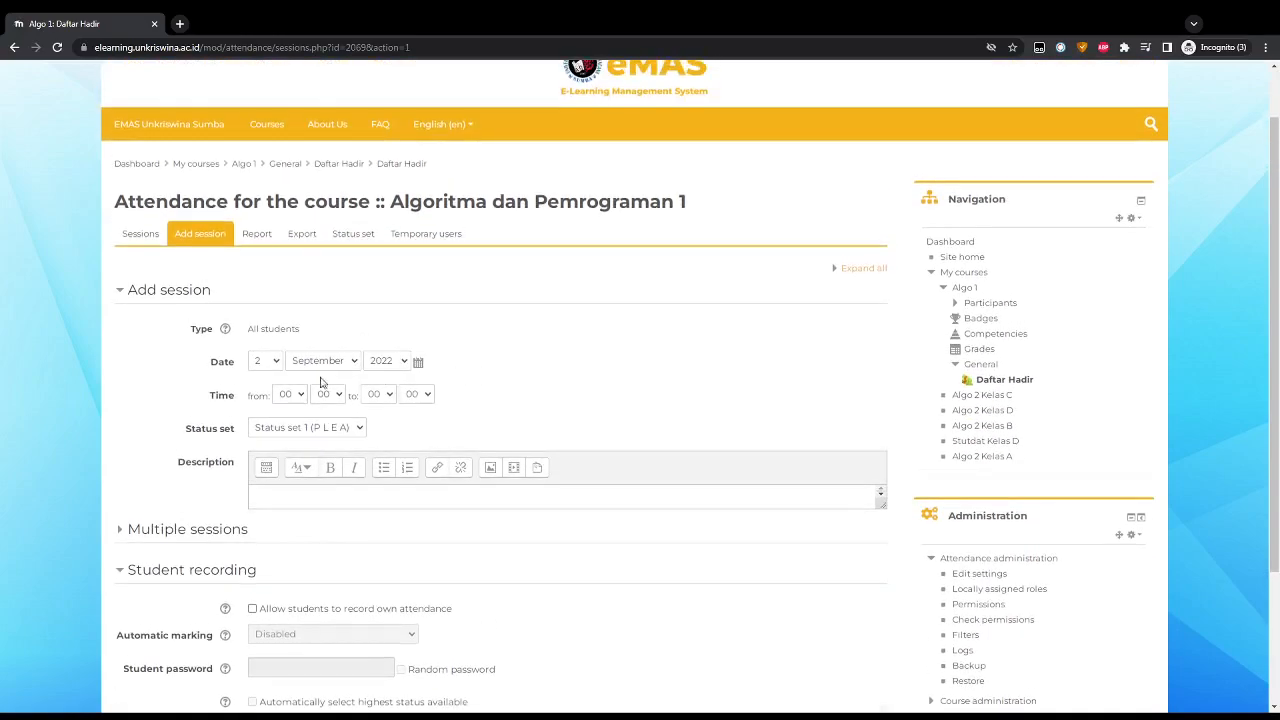
left_click(268, 366)
left_click(262, 430)
left_click_drag(533, 378, 507, 383)
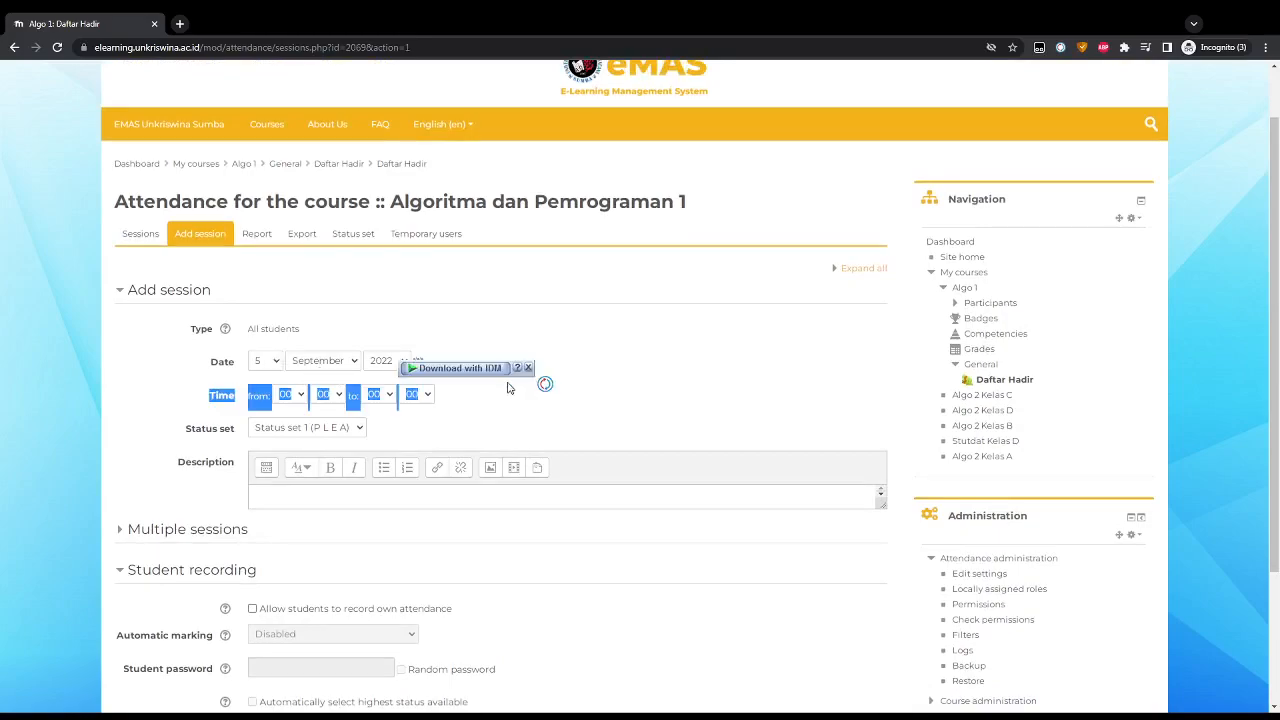
left_click(567, 413)
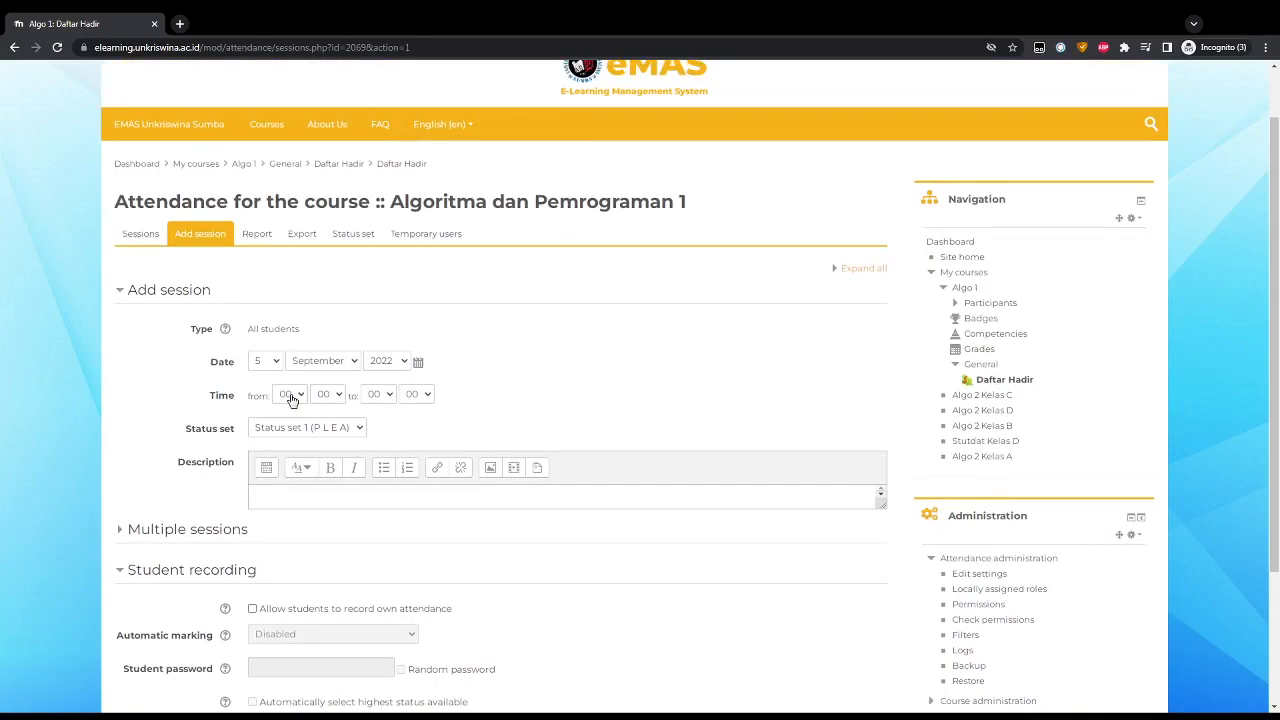
Set the session time from 07:30 to 10:10.
left_click(284, 501)
left_click(334, 396)
left_click(332, 489)
left_click(389, 400)
left_click(381, 539)
left_click(426, 400)
left_click(420, 441)
Assign Status set 2 (H I A) to the session.
scroll(407, 422, "down", 1)
left_click(349, 371)
left_click(328, 399)
left_click(390, 377)
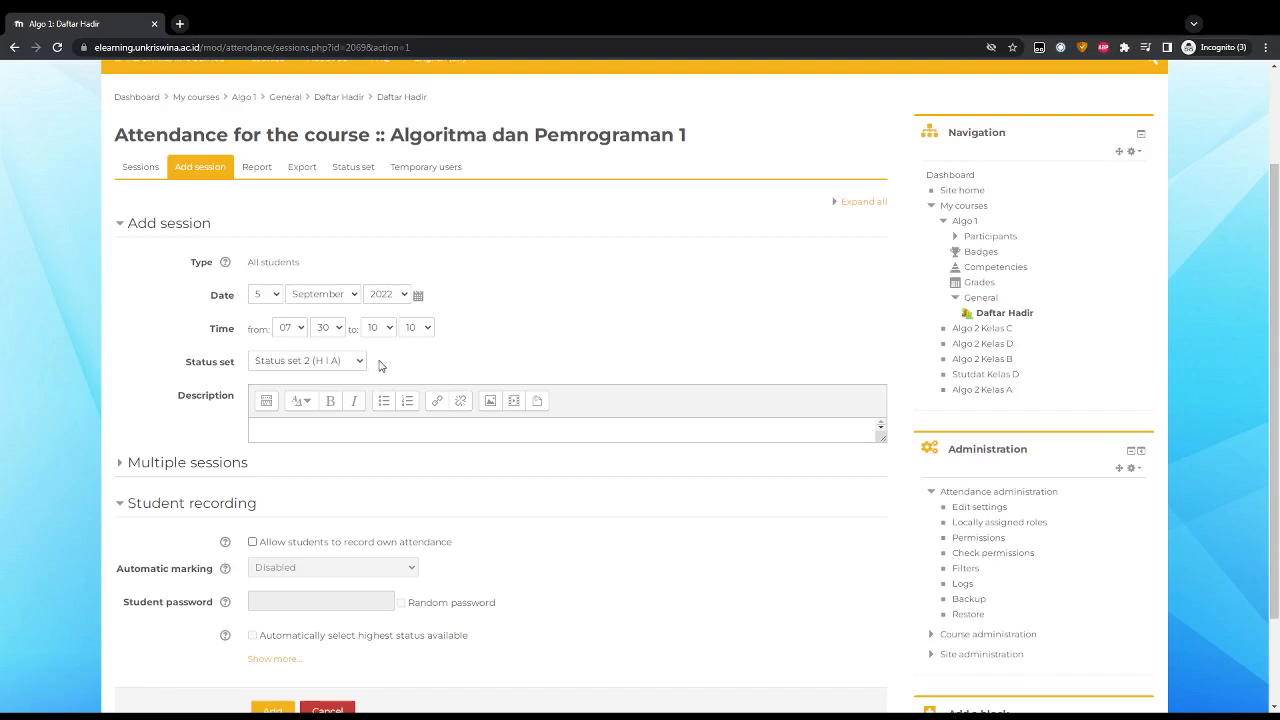
Enter the session description "Silahkan mengisi presensi menggunakan status kehadiran berikut:" followed by the lines H : Hadir, I : Ijin and A : Alpa.
left_click_drag(883, 438, 880, 491)
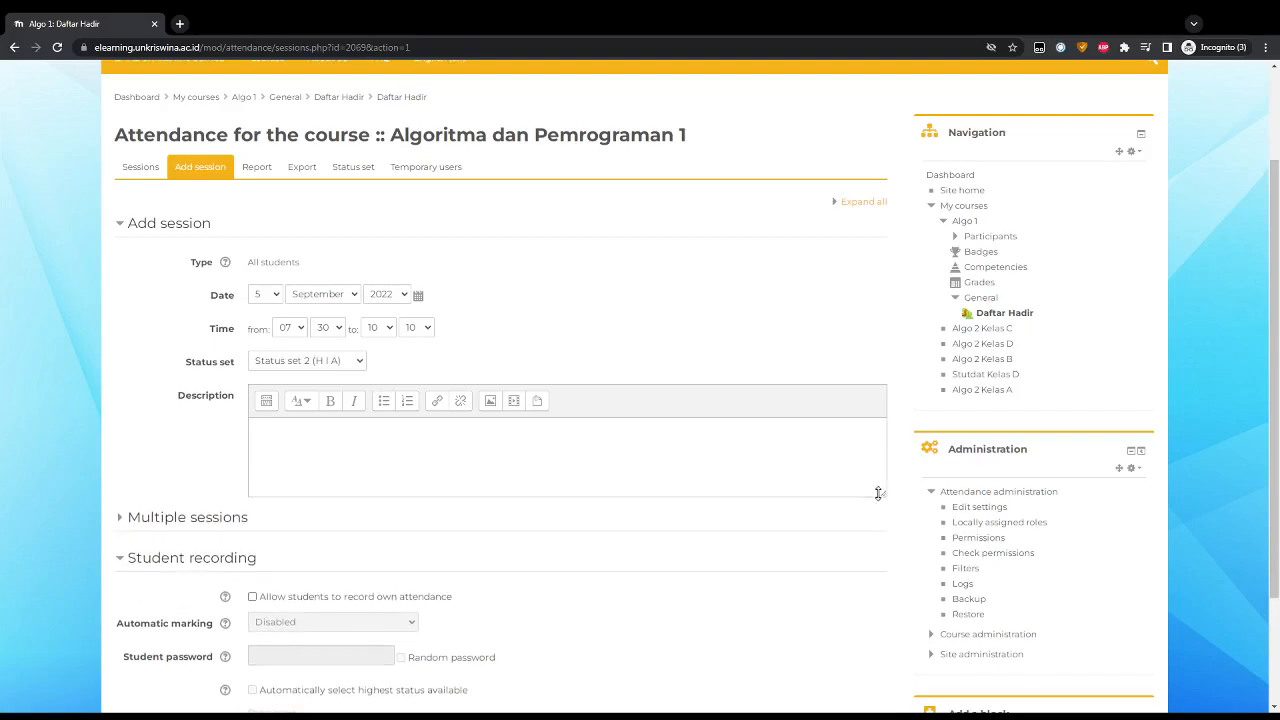
left_click(522, 462)
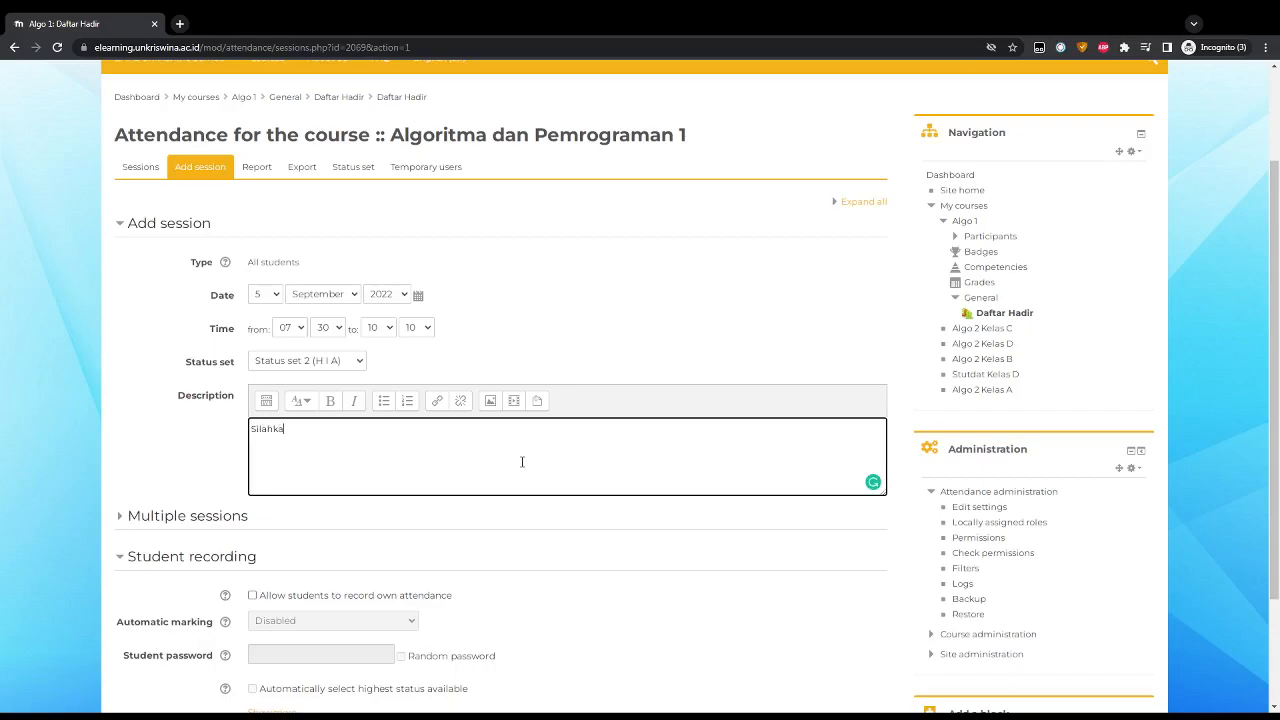
type("Silahkan mengisi presensi menggunakan status")
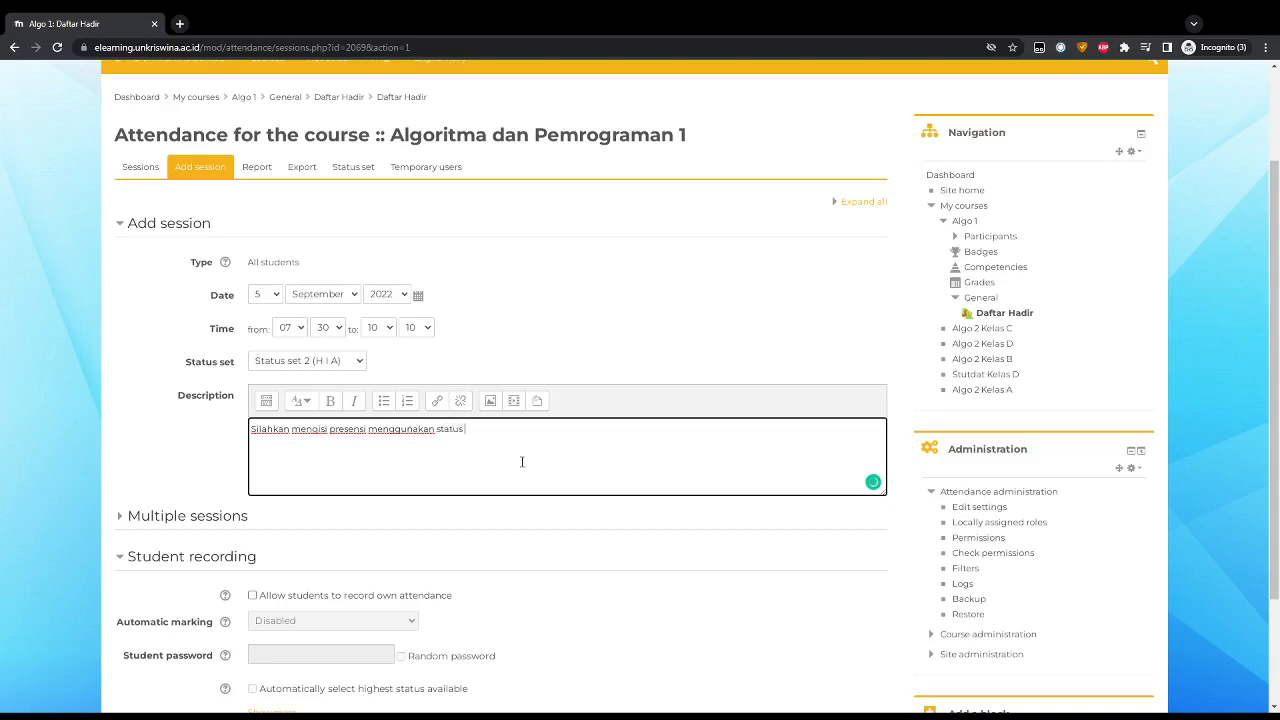
type(" kehadiran berikut:")
key("Return")
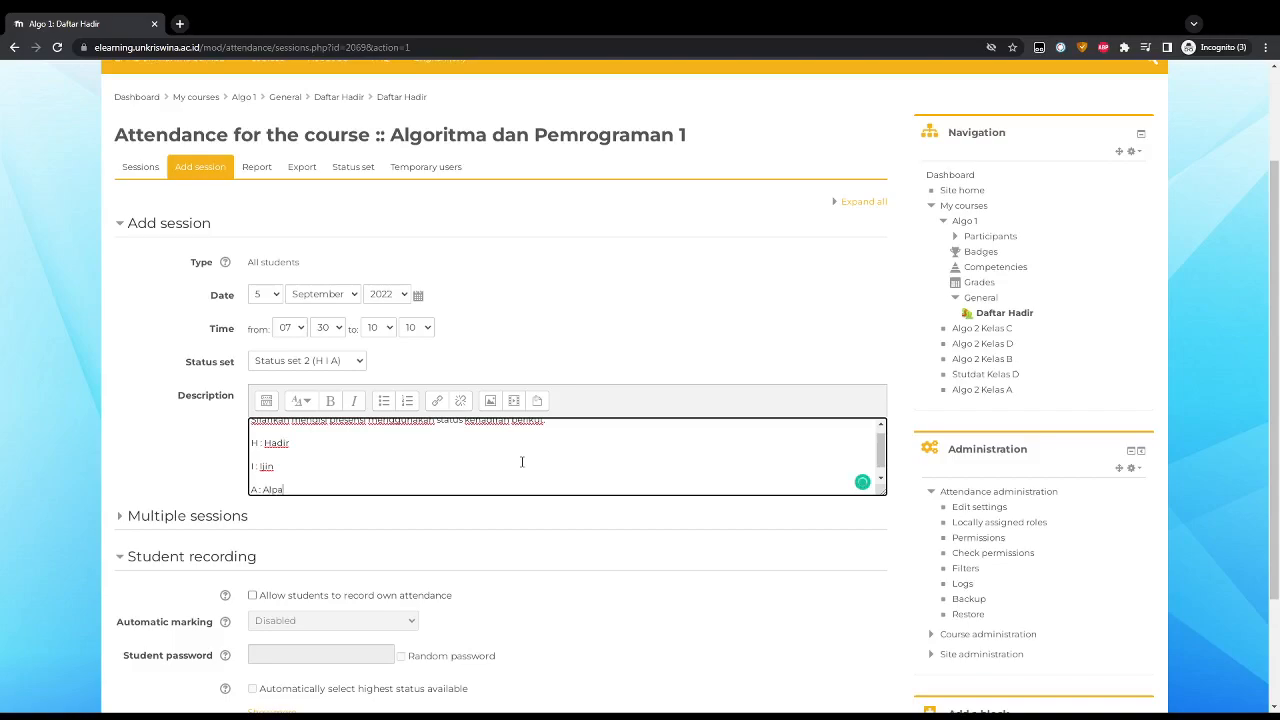
Format the H, I and A lines of the session description as a bold bulleted list and enlarge the description box.
left_click_drag(314, 489, 252, 432)
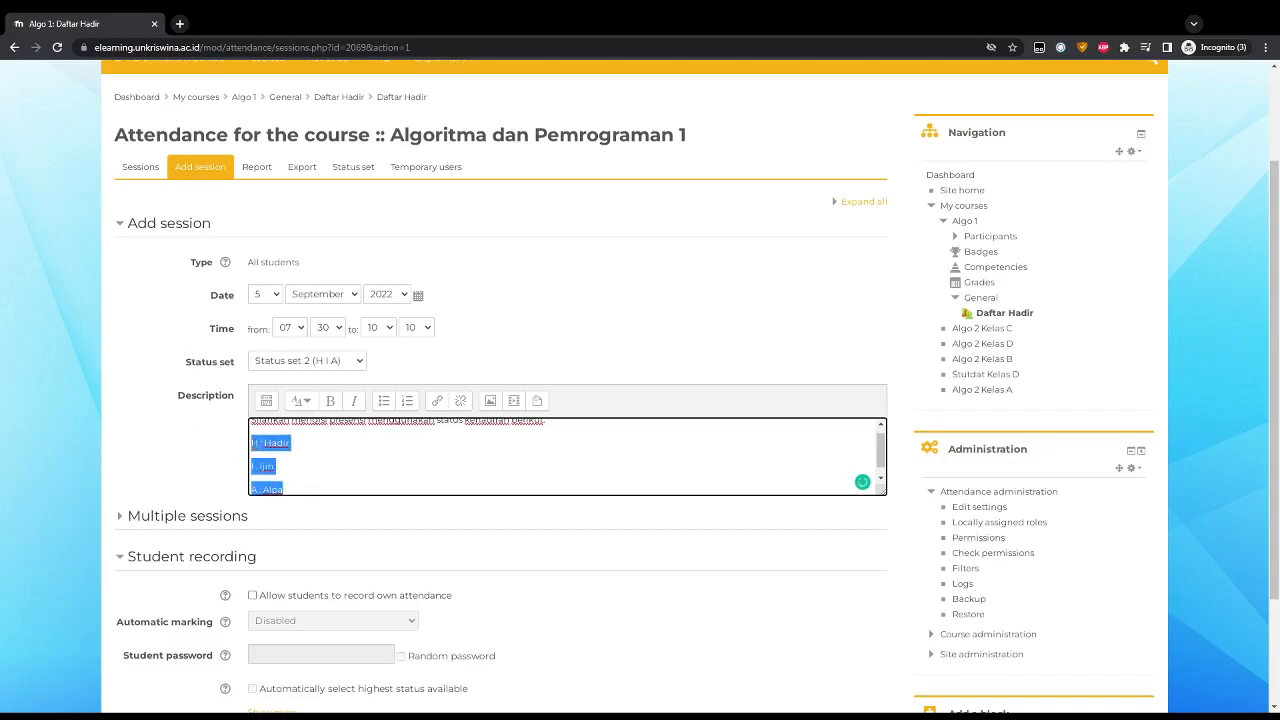
left_click(383, 401)
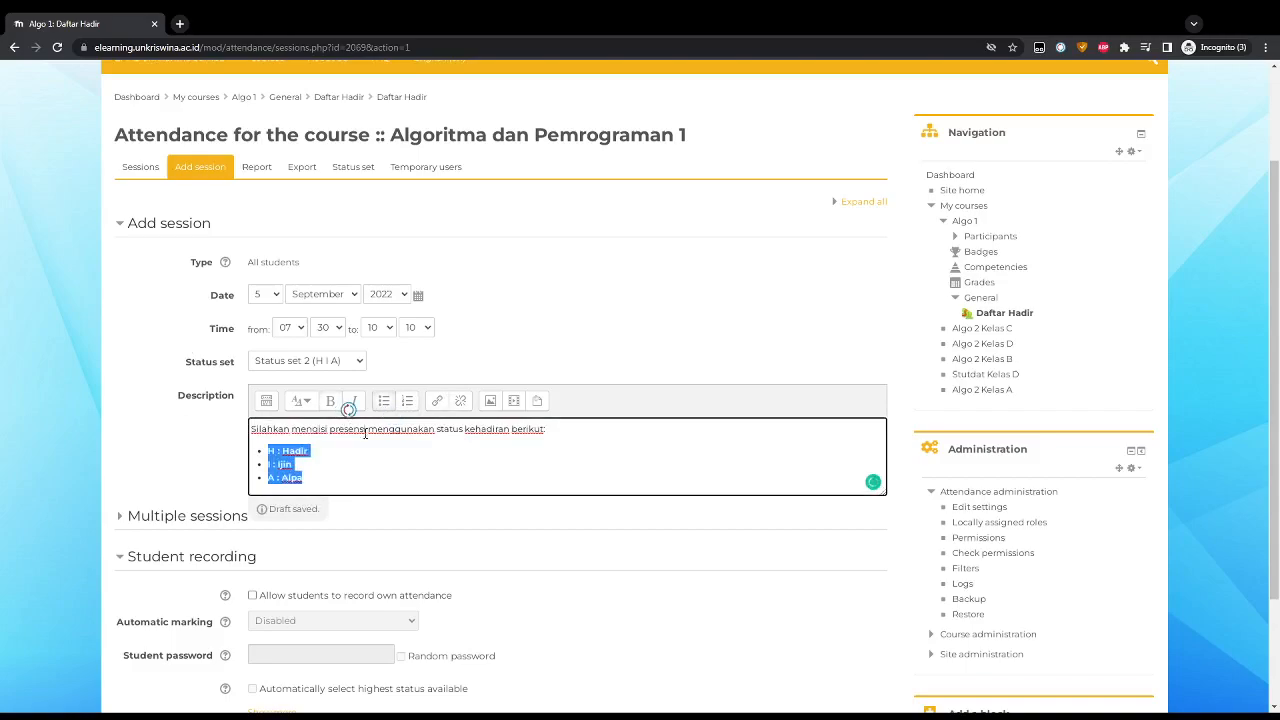
left_click(291, 451)
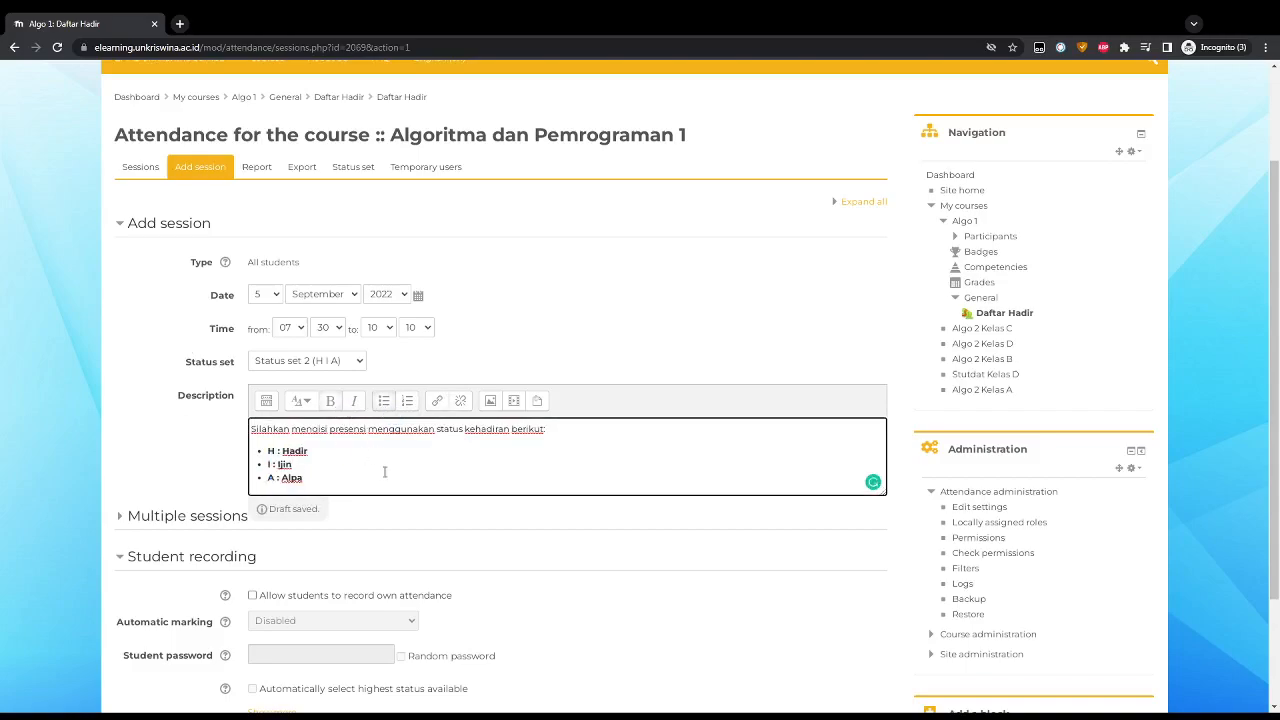
left_click_drag(882, 493, 882, 504)
left_click(903, 498)
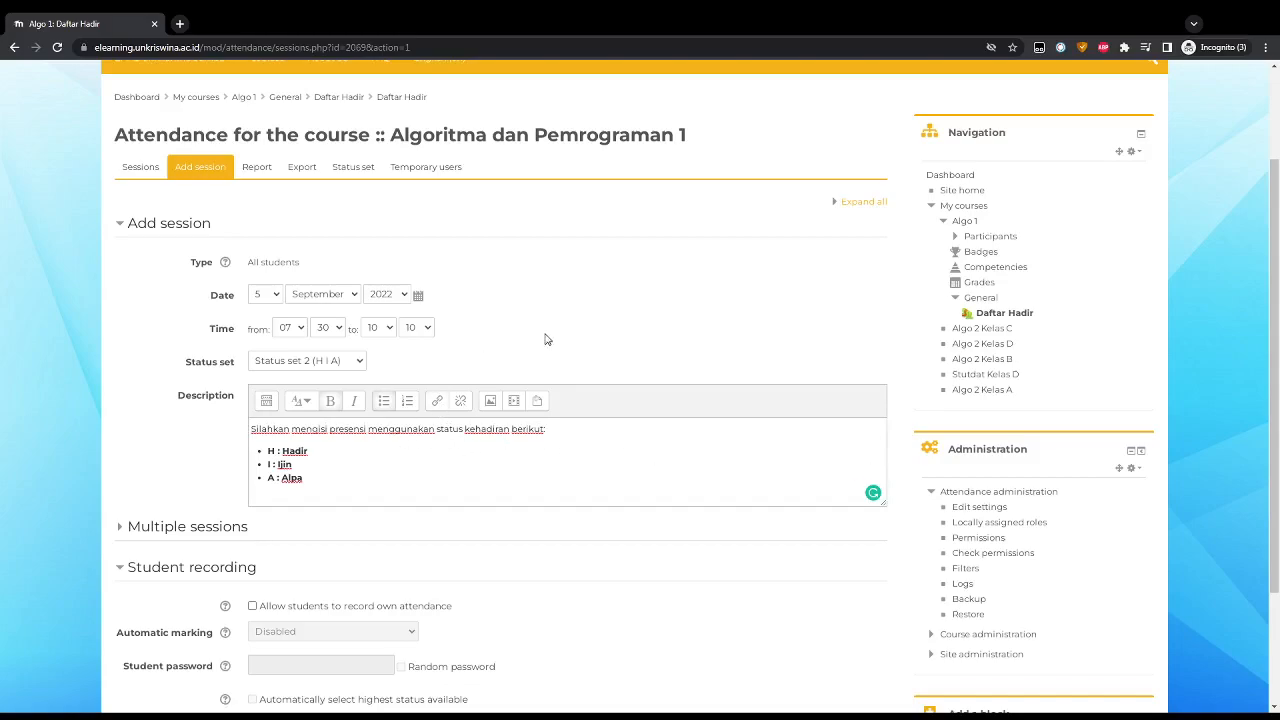
Enable repeating the session under Multiple sessions and have it repeat on Monday.
scroll(114, 414, "down", 1)
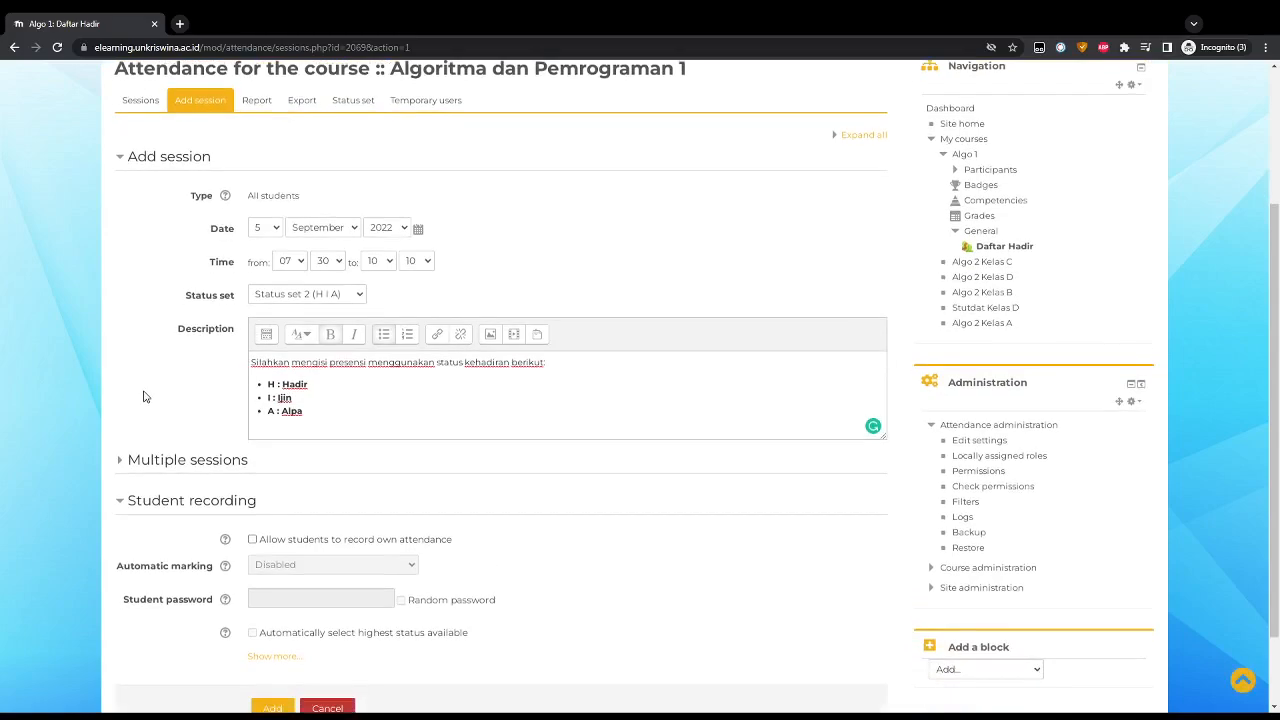
scroll(143, 400, "down", 1)
scroll(140, 440, "up", 1)
left_click(124, 462)
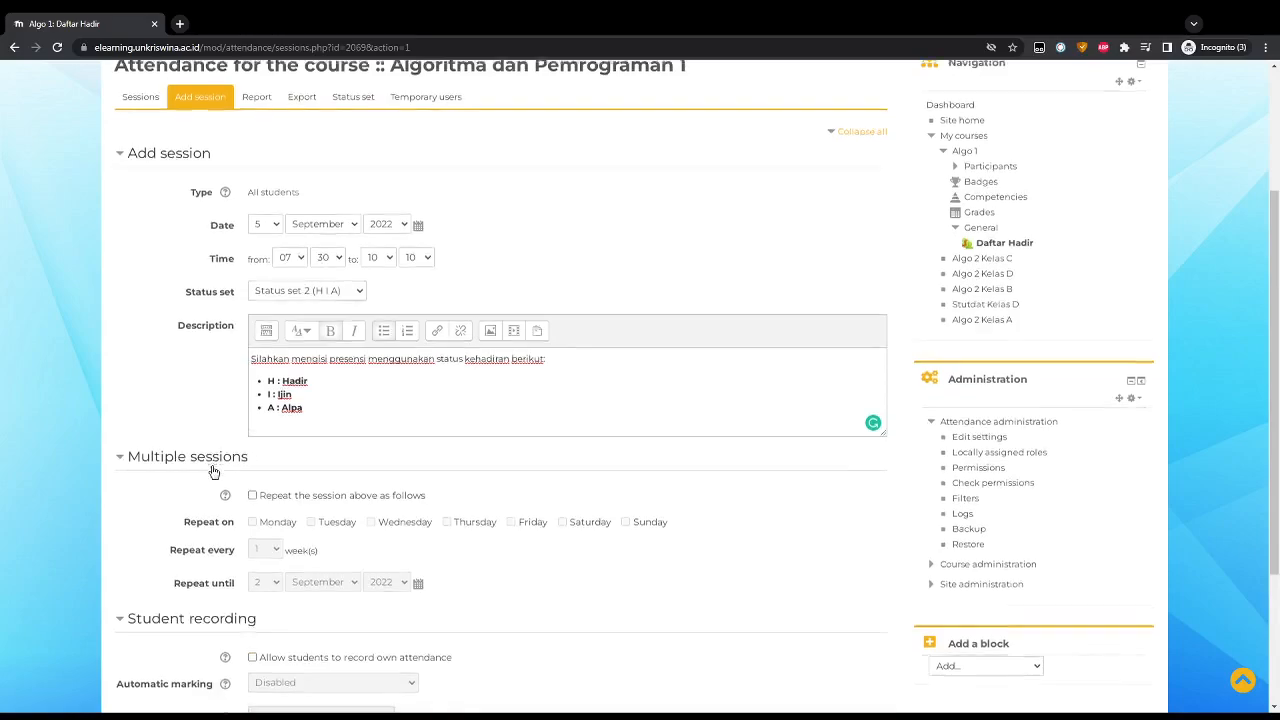
scroll(230, 485, "down", 1)
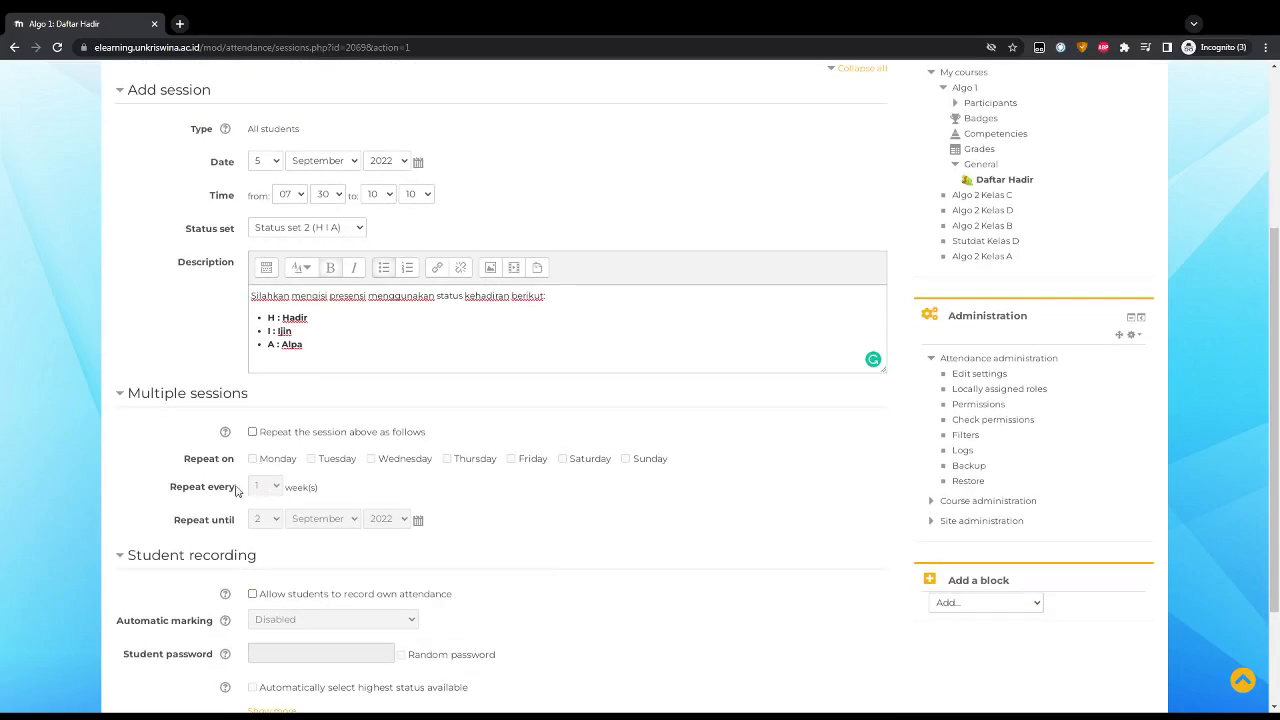
left_click(253, 433)
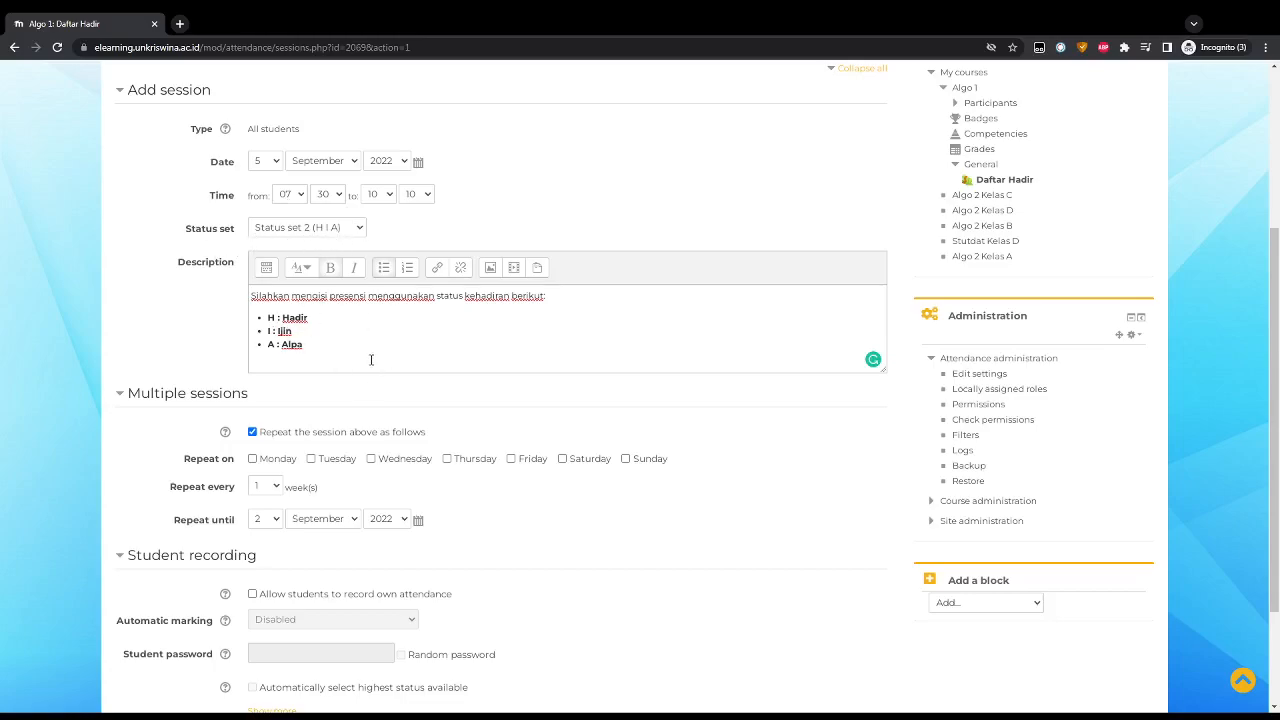
left_click(253, 459)
Set the session to repeat until 19 December 2022.
scroll(160, 500, "down", 1)
scroll(157, 500, "up", 1)
left_click(258, 527)
left_click(266, 496)
left_click(318, 680)
left_click(532, 541)
Allow students to record their own attendance and set automatic marking to Yes.
scroll(515, 526, "down", 2)
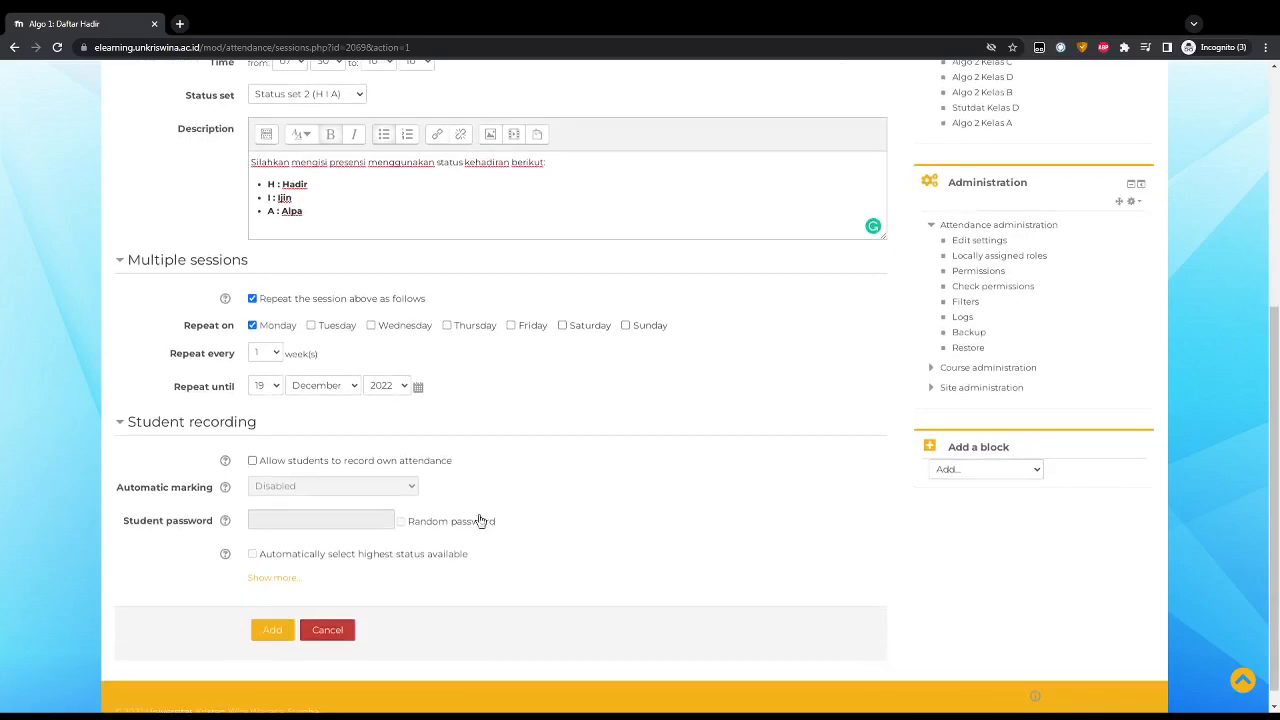
left_click(335, 467)
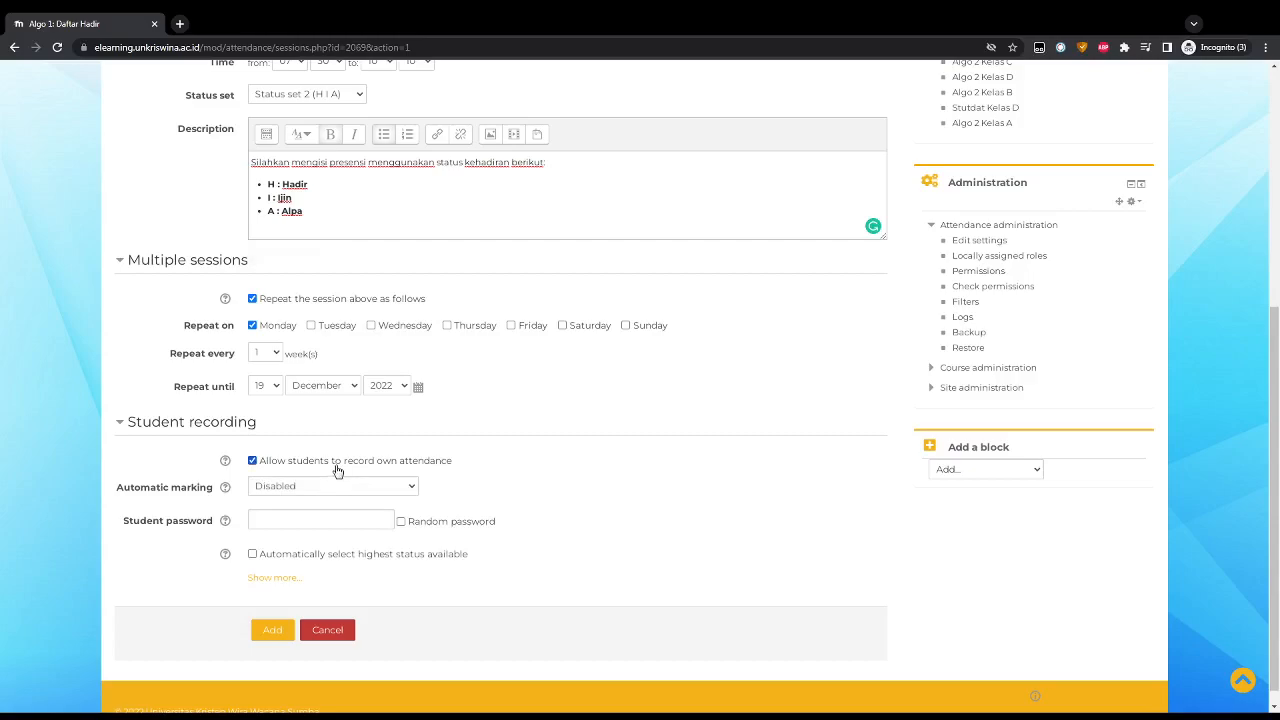
left_click(338, 465)
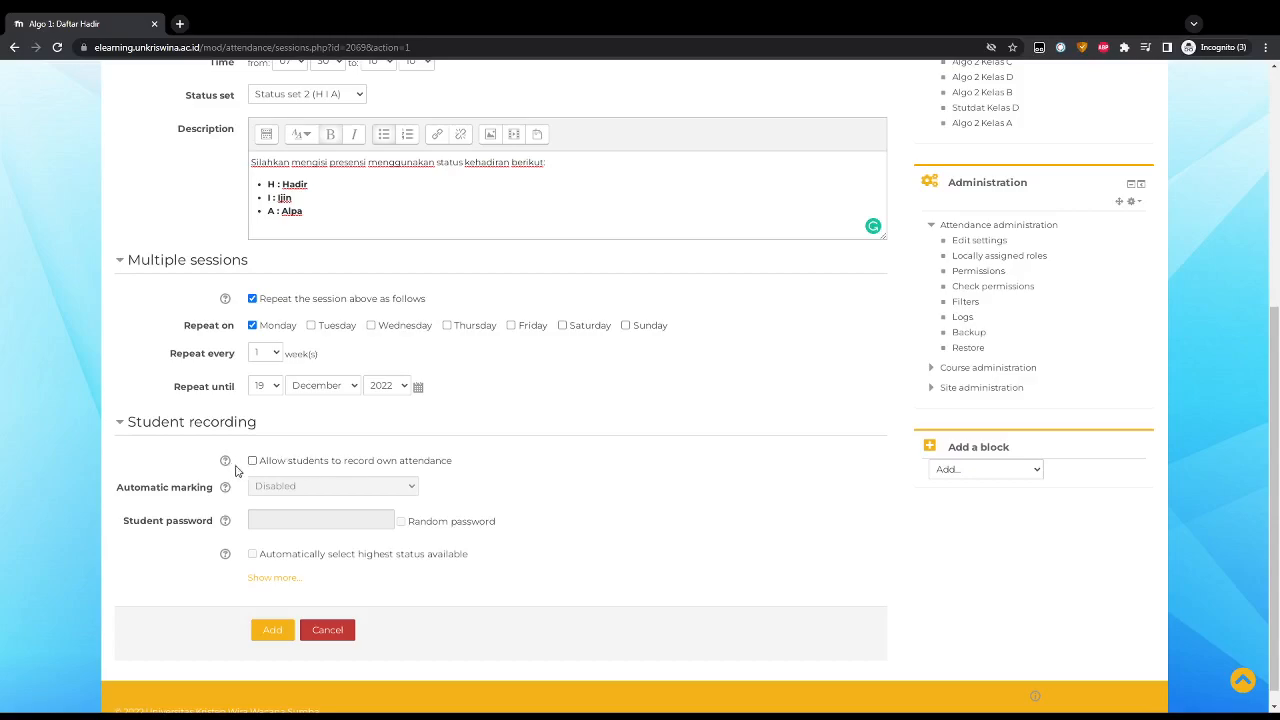
left_click(305, 468)
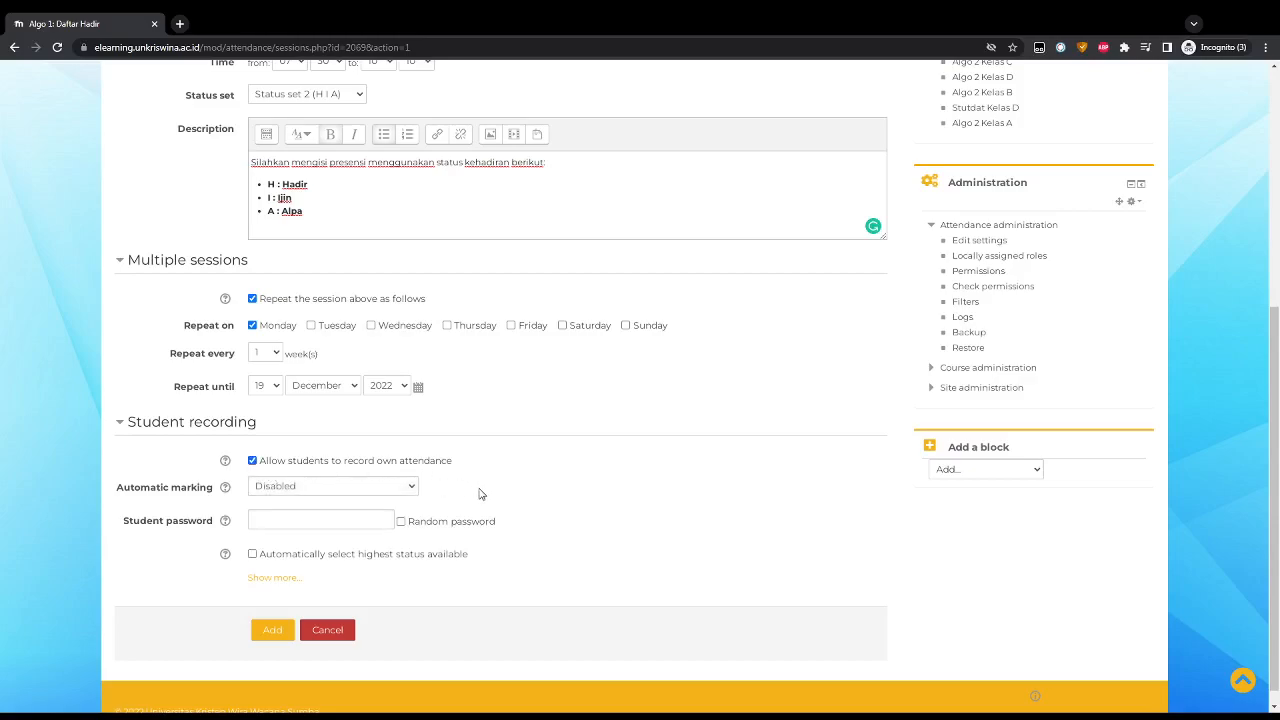
left_click(292, 490)
left_click(286, 520)
left_click(543, 484)
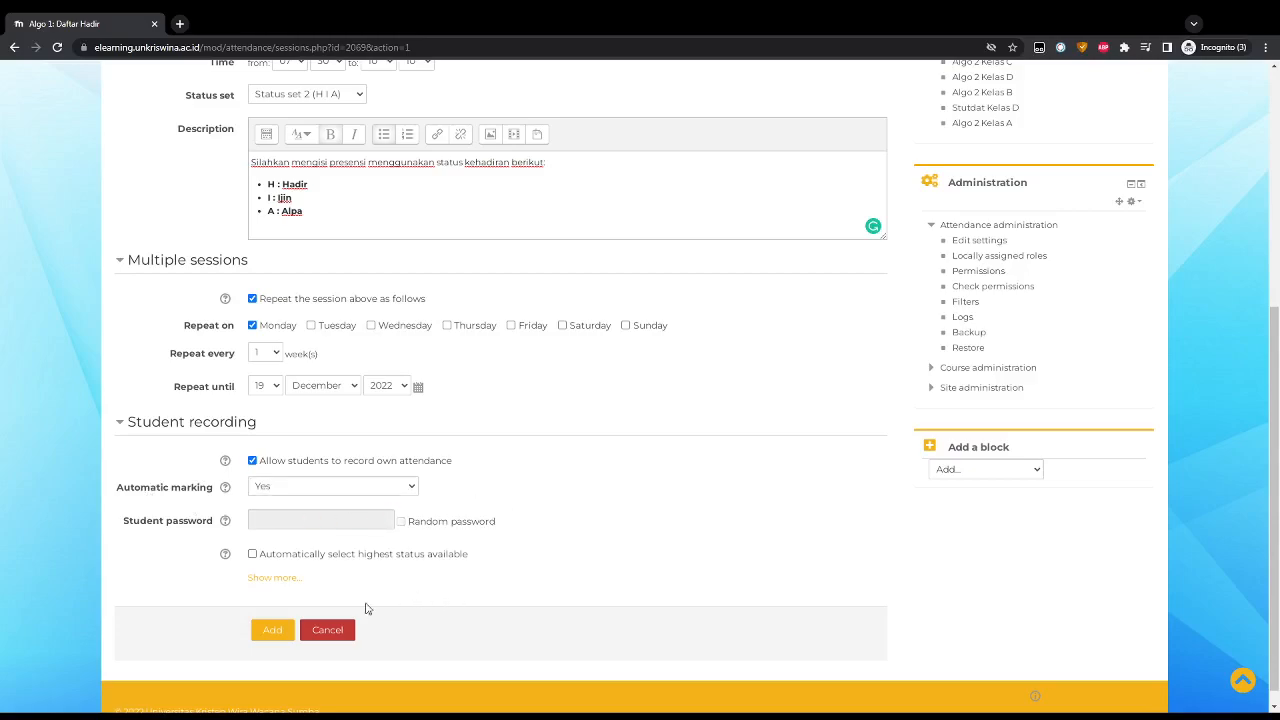
Add the repeated sessions and look through the generated session list.
left_click(274, 632)
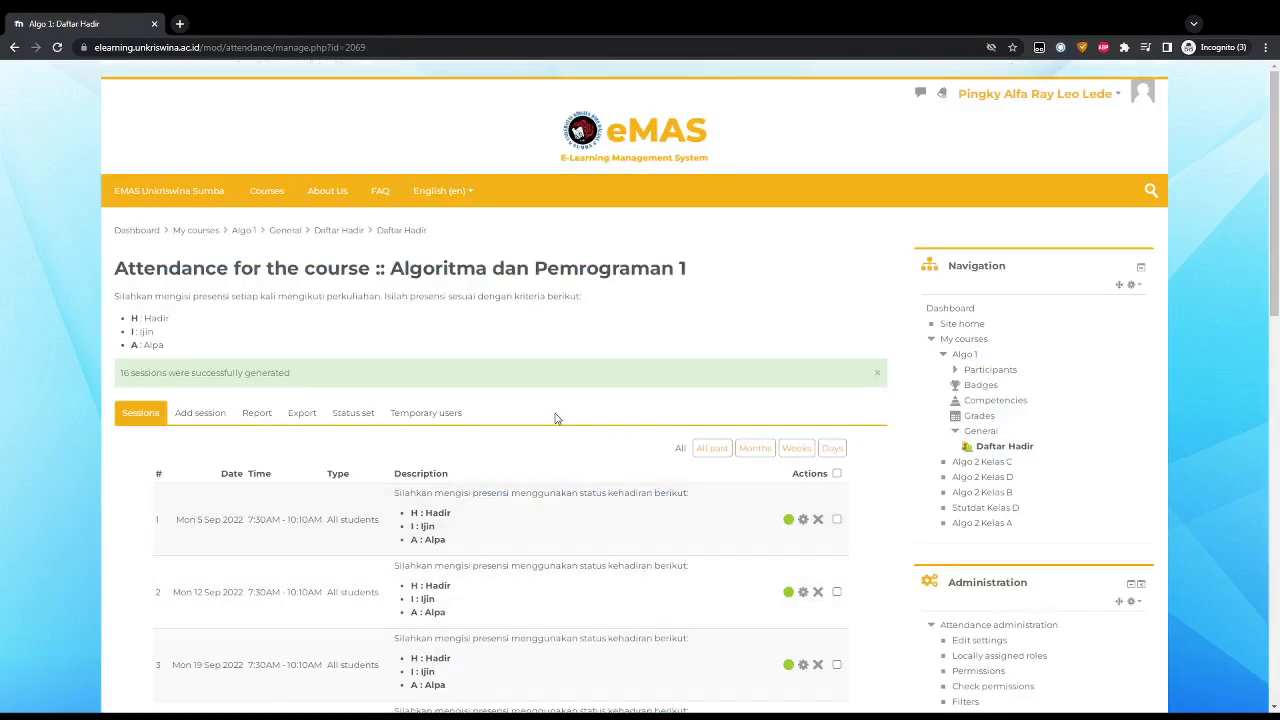
scroll(550, 410, "down", 1)
scroll(550, 410, "down", 1)
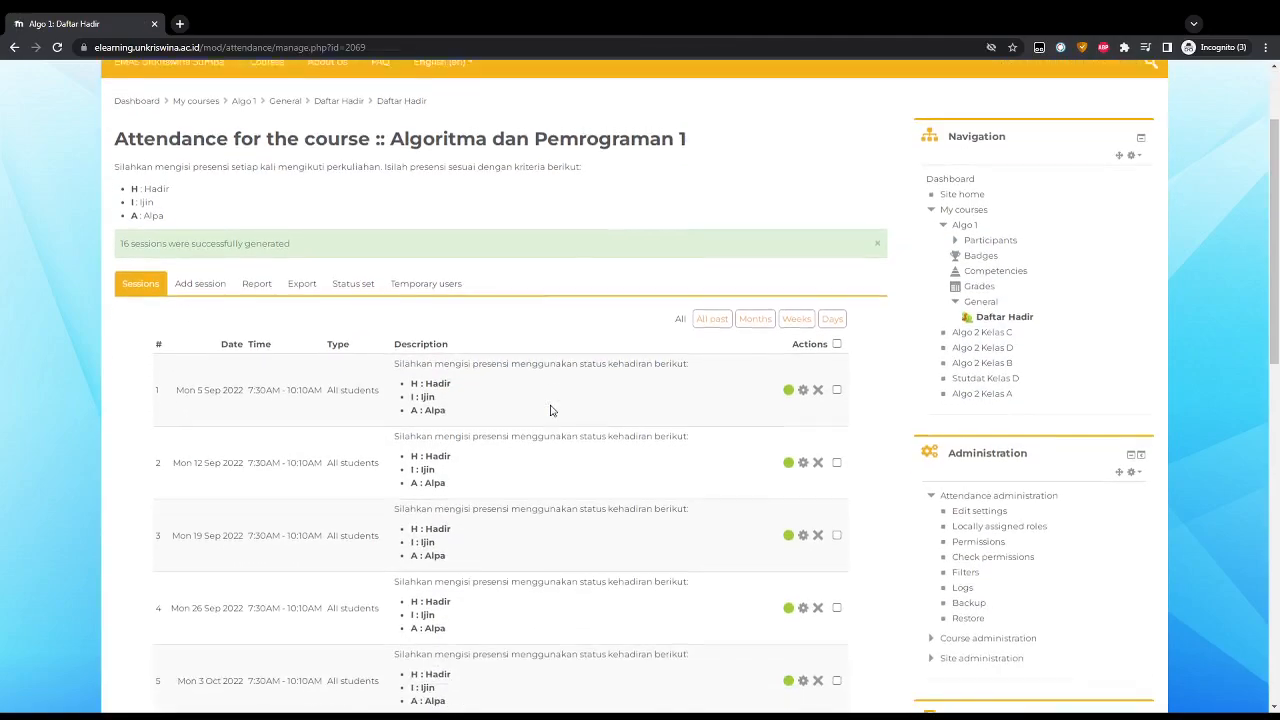
Examine the dates, times and descriptions of all generated sessions, from the first to the last in the list.
scroll(357, 409, "down", 2)
scroll(257, 381, "down", 5)
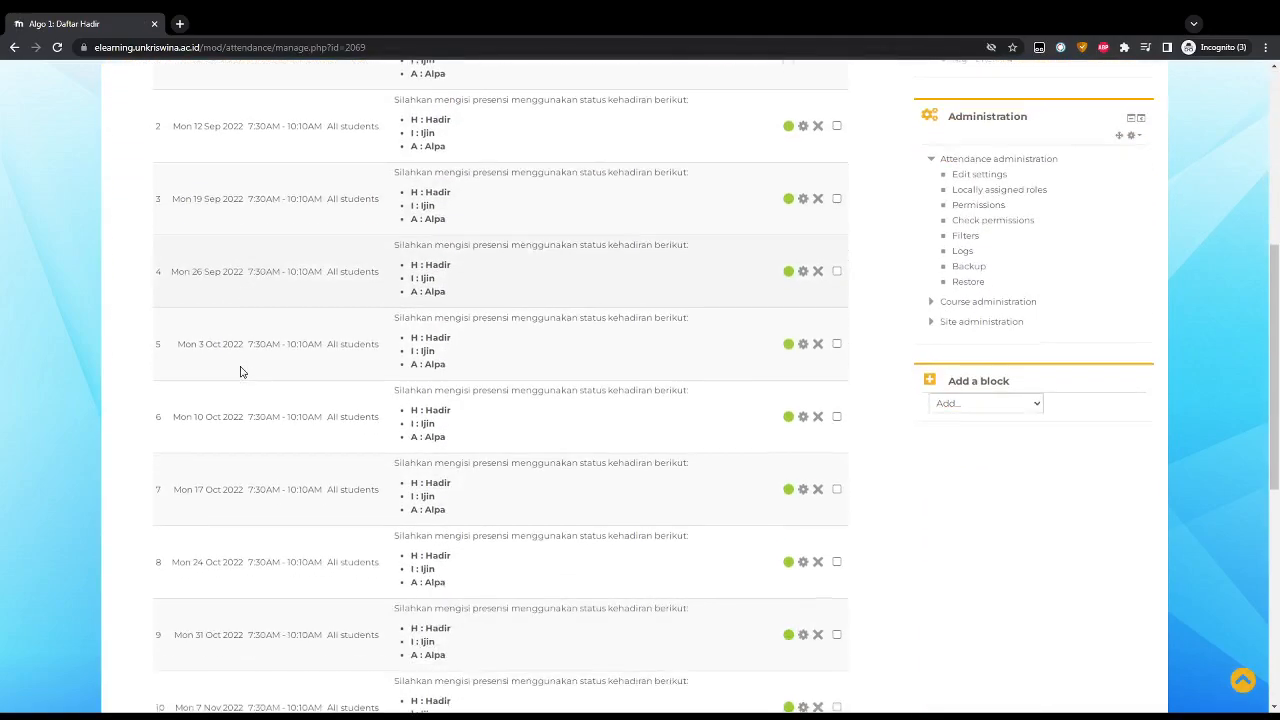
scroll(240, 372, "down", 2)
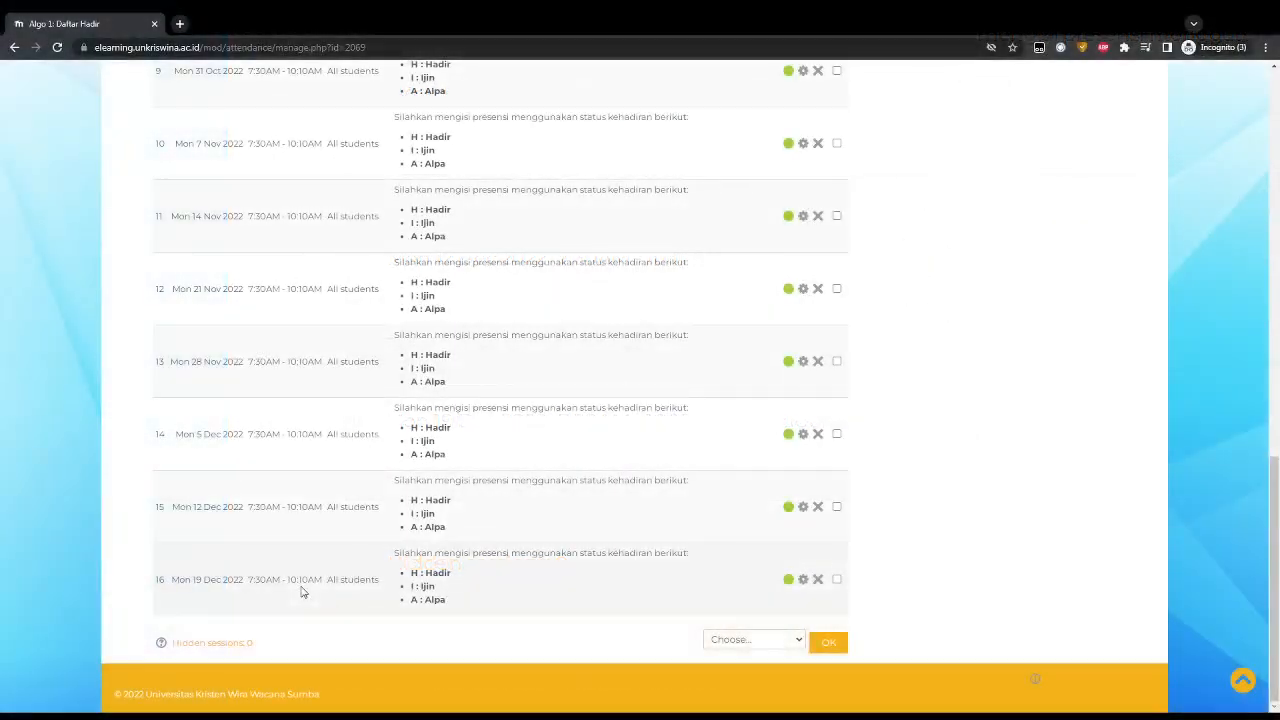
scroll(303, 592, "up", 10)
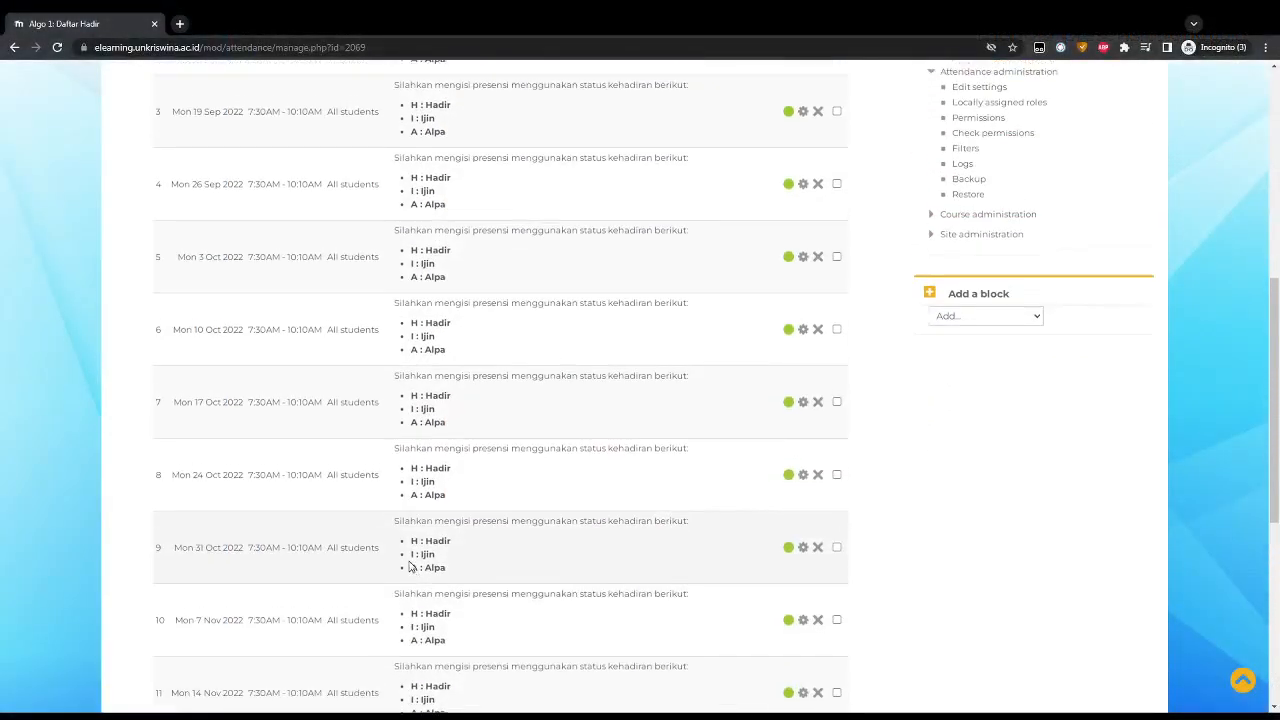
scroll(437, 428, "down", 1)
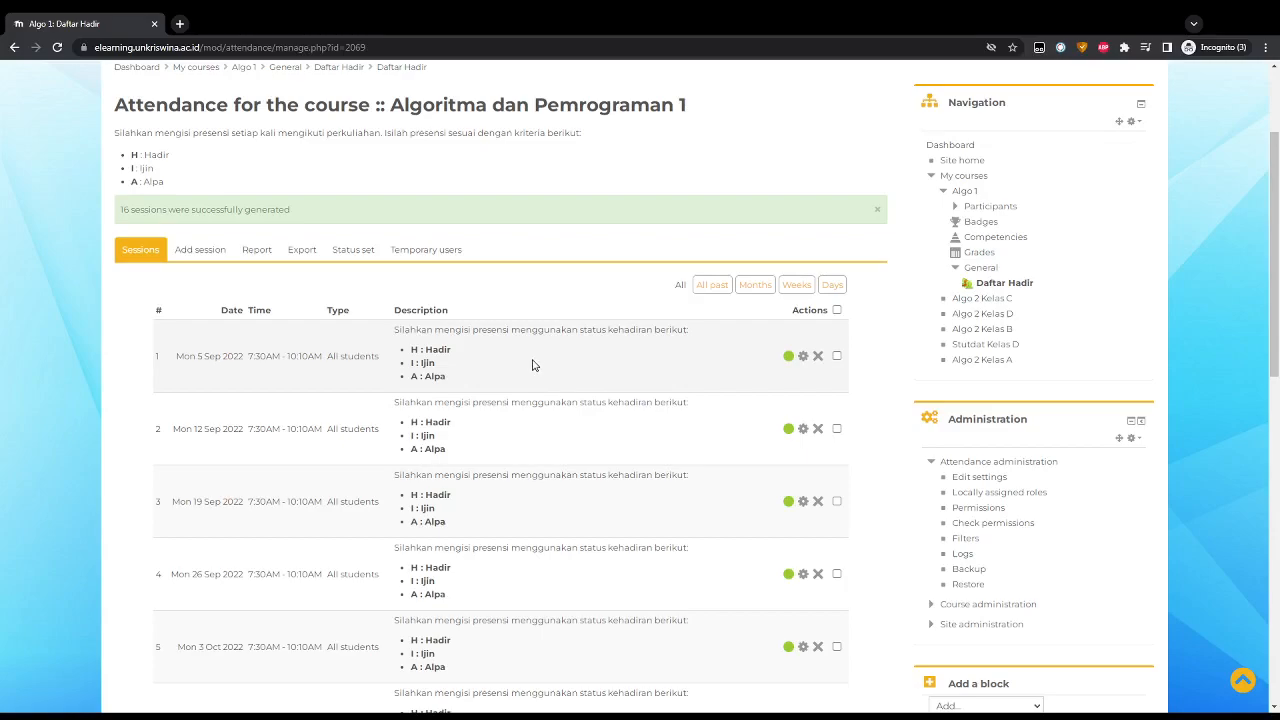
scroll(537, 358, "up", 1)
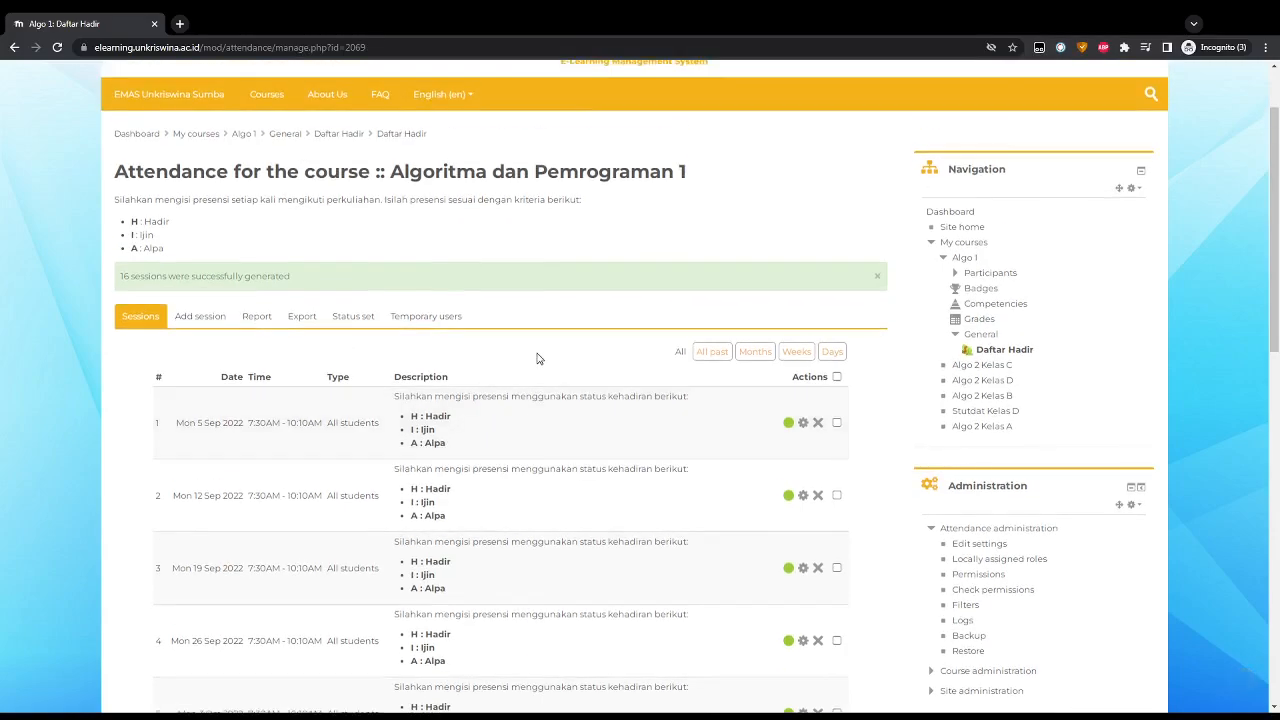
scroll(537, 358, "up", 1)
scroll(549, 357, "up", 1)
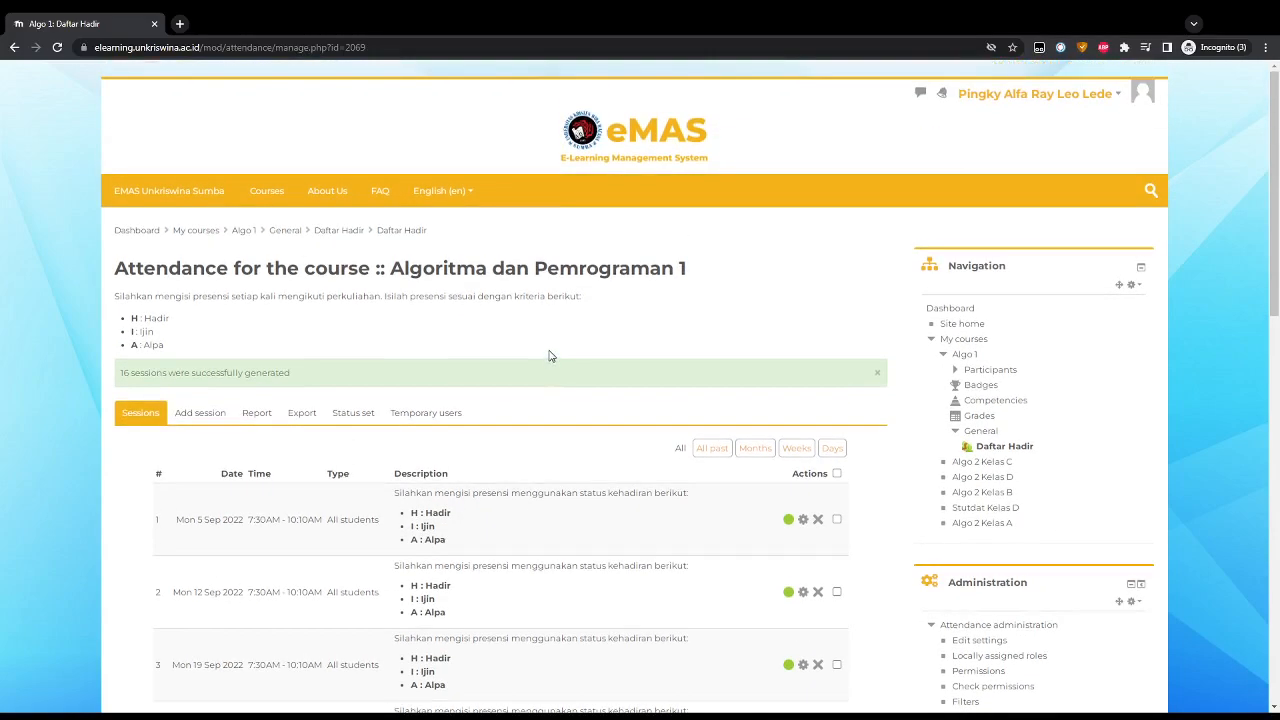
scroll(548, 347, "down", 1)
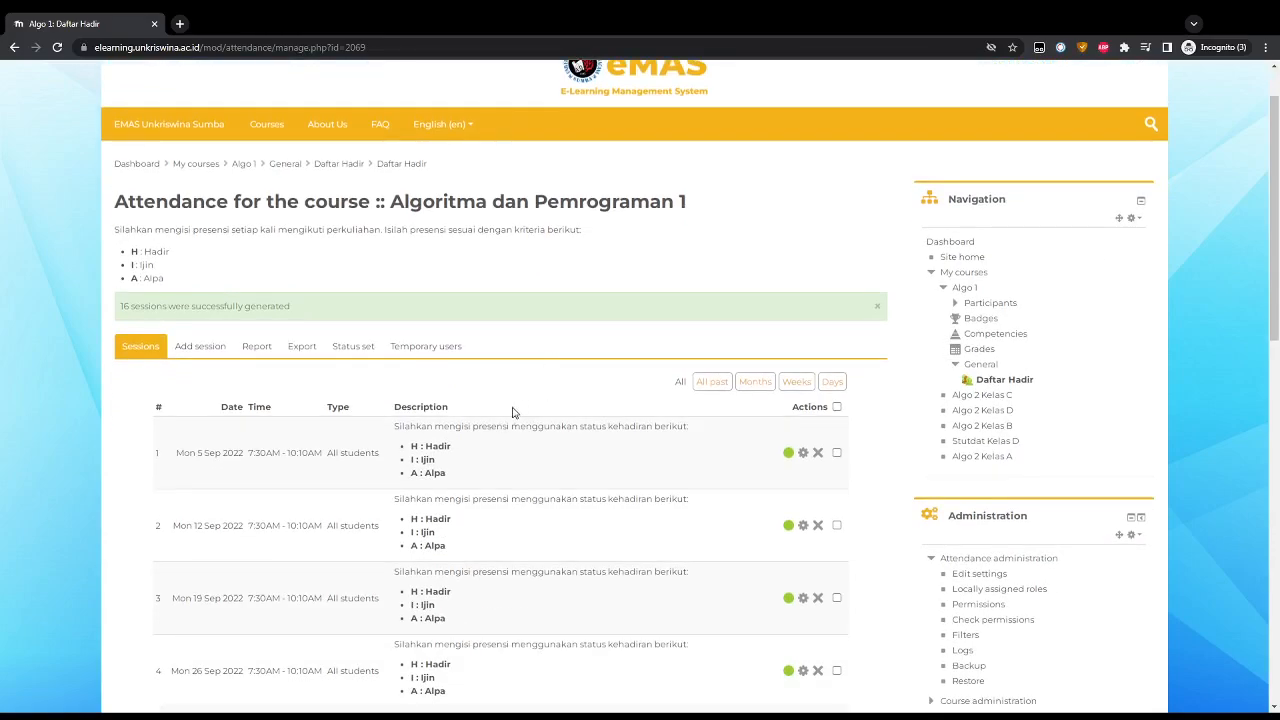
scroll(516, 401, "down", 1)
scroll(580, 400, "up", 2)
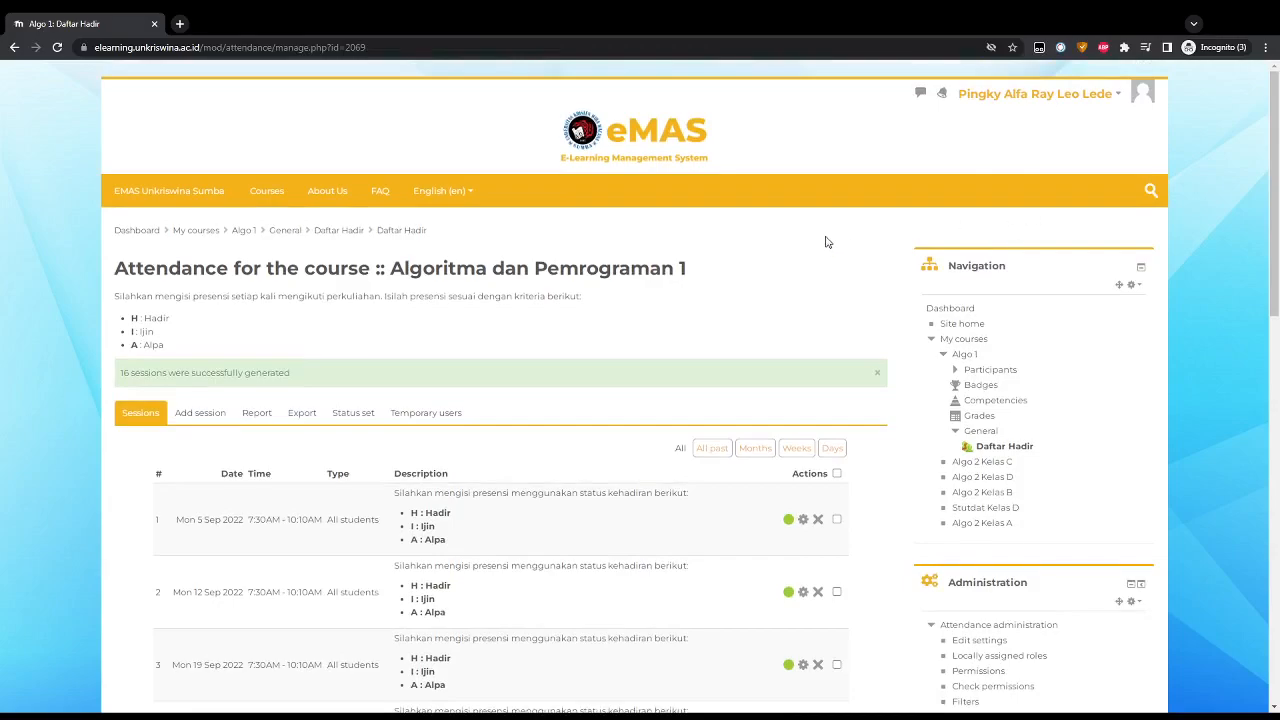
scroll(826, 242, "down", 1)
scroll(560, 360, "down", 1)
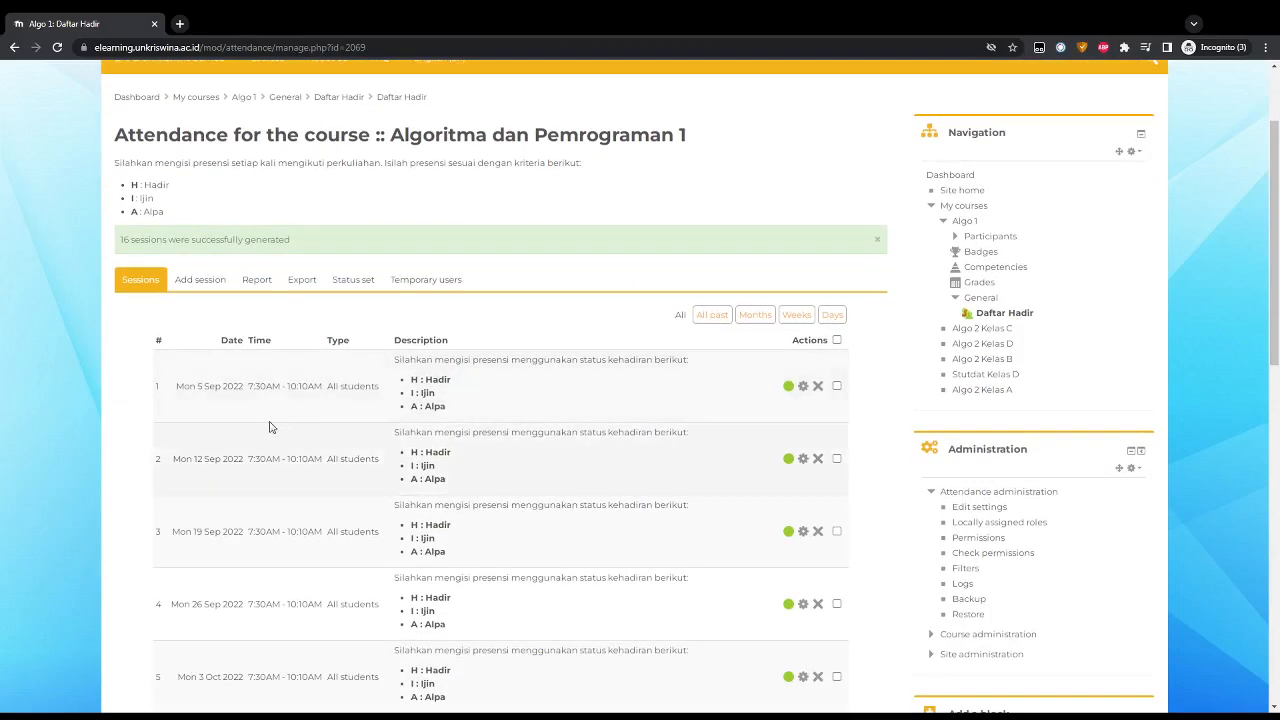
left_click_drag(177, 386, 203, 400)
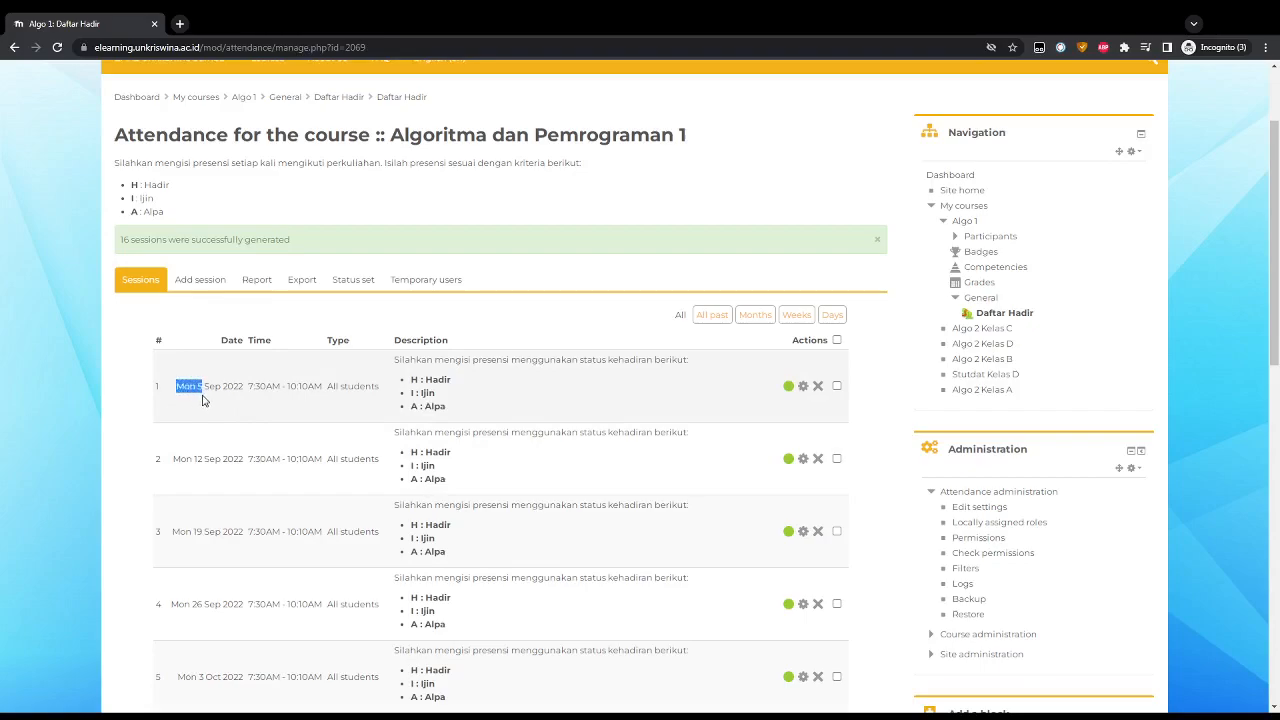
left_click(271, 419)
Change the first session's date to 2 September 2022 and its end time to 23:10, save it and check the updated entry.
left_click(803, 387)
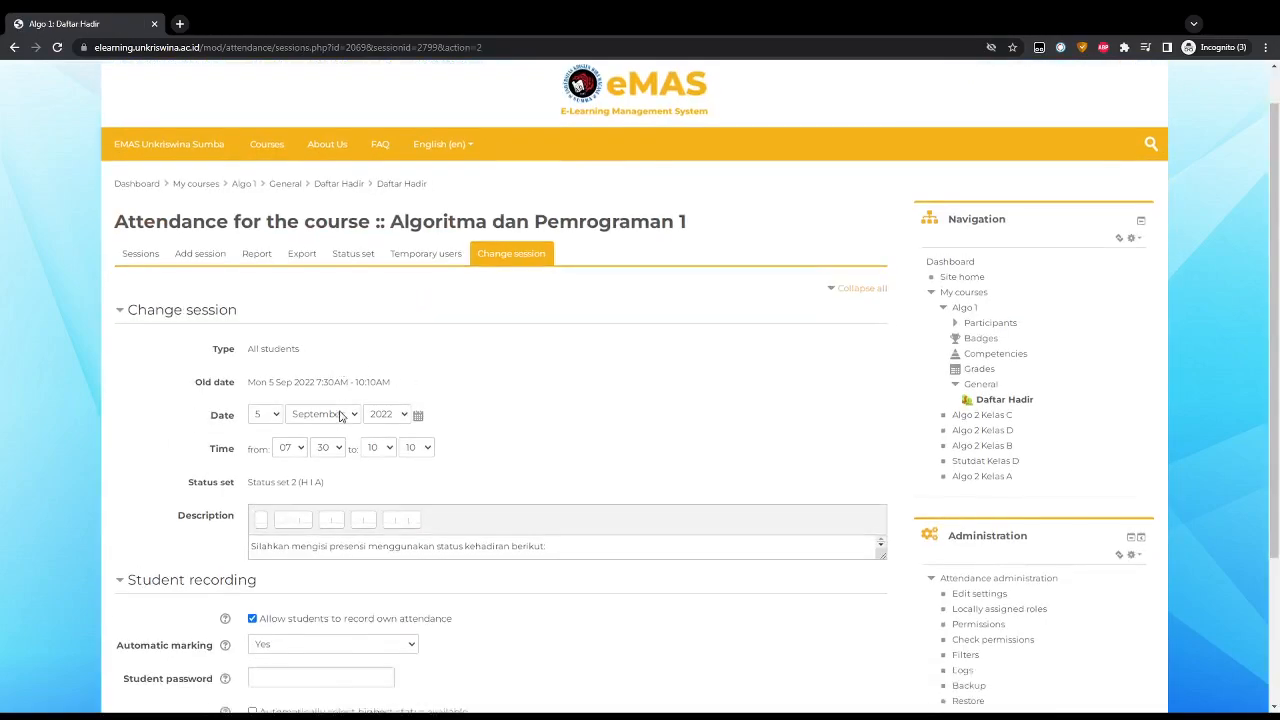
scroll(340, 416, "down", 1)
left_click(277, 336)
left_click(266, 360)
left_click(390, 376)
left_click(381, 618)
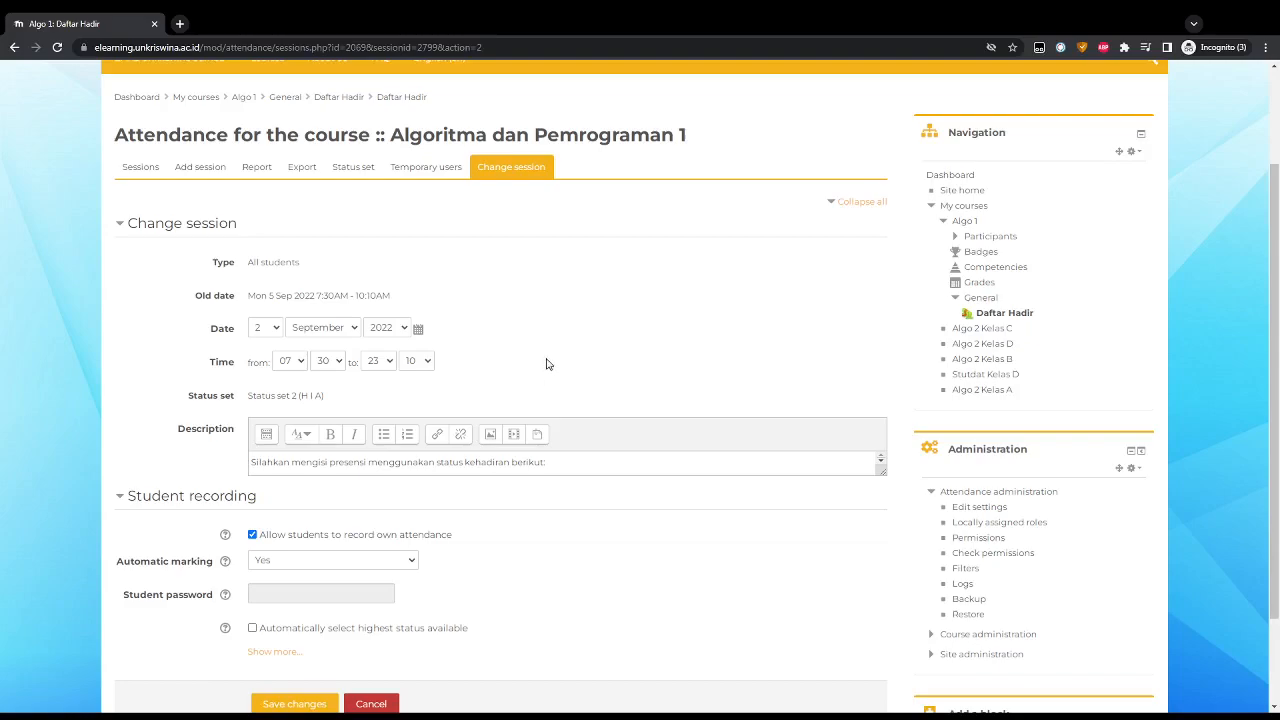
scroll(540, 360, "down", 1)
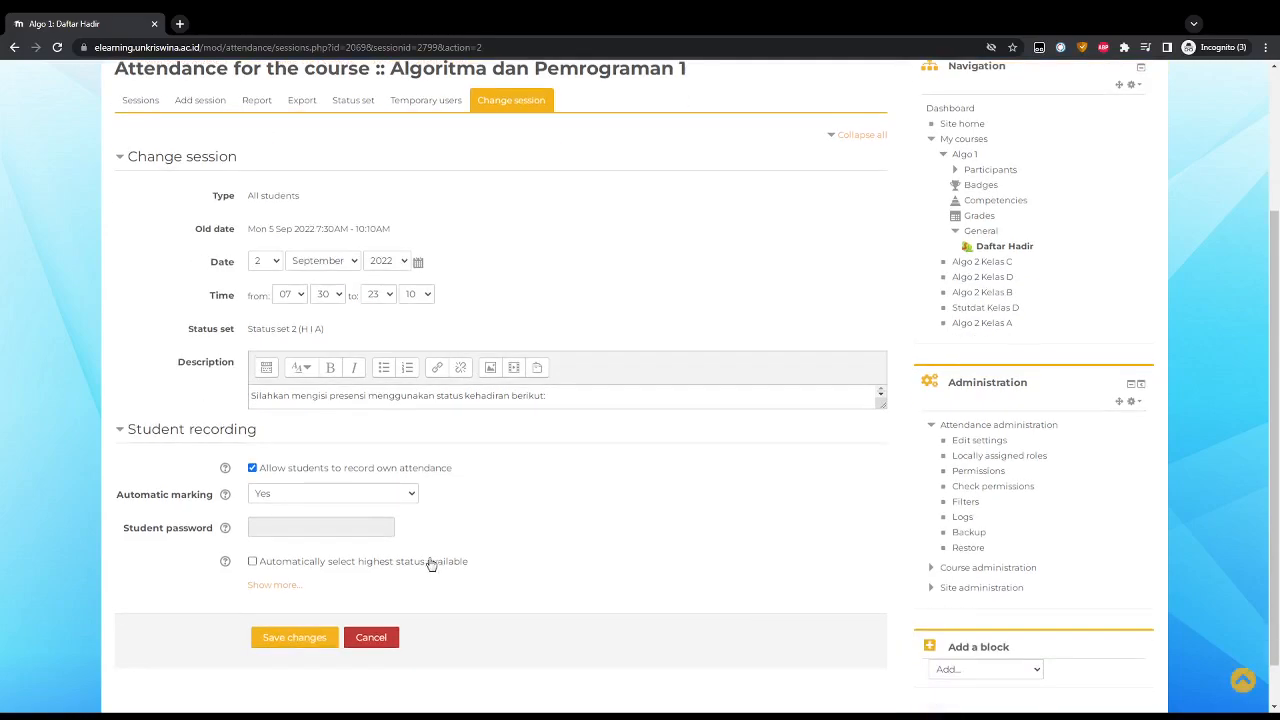
left_click(295, 640)
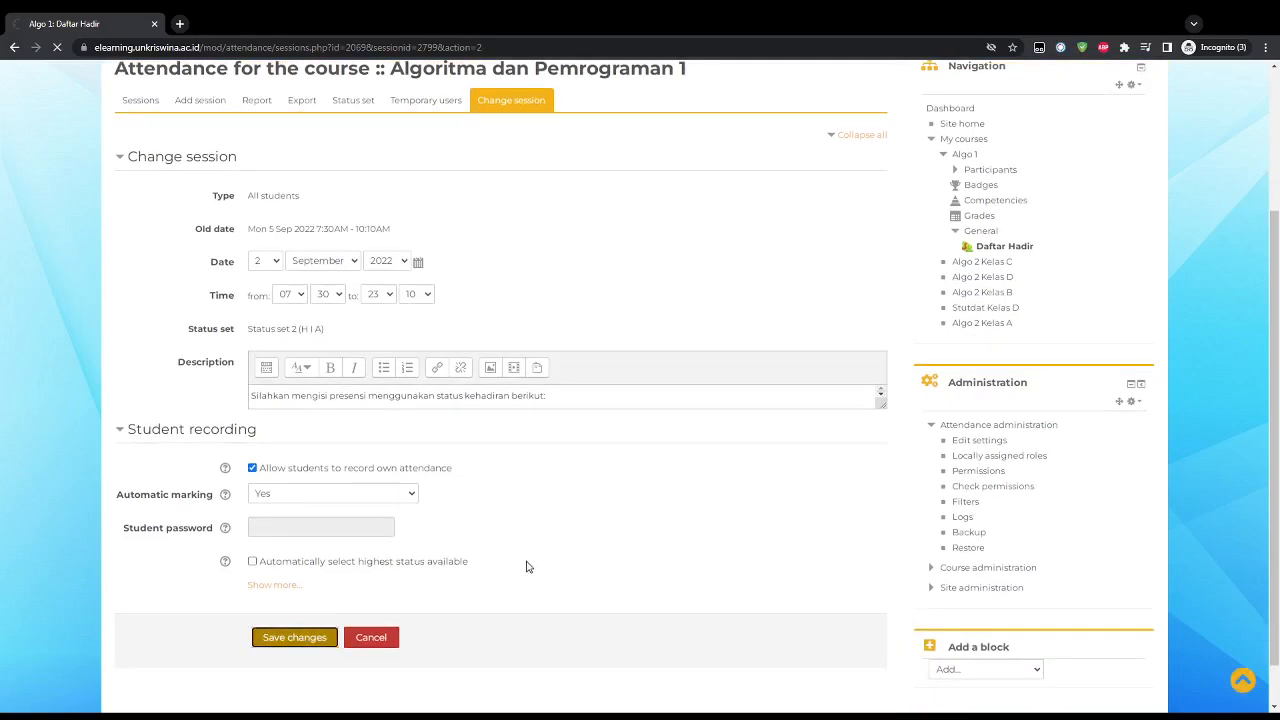
scroll(371, 523, "down", 1)
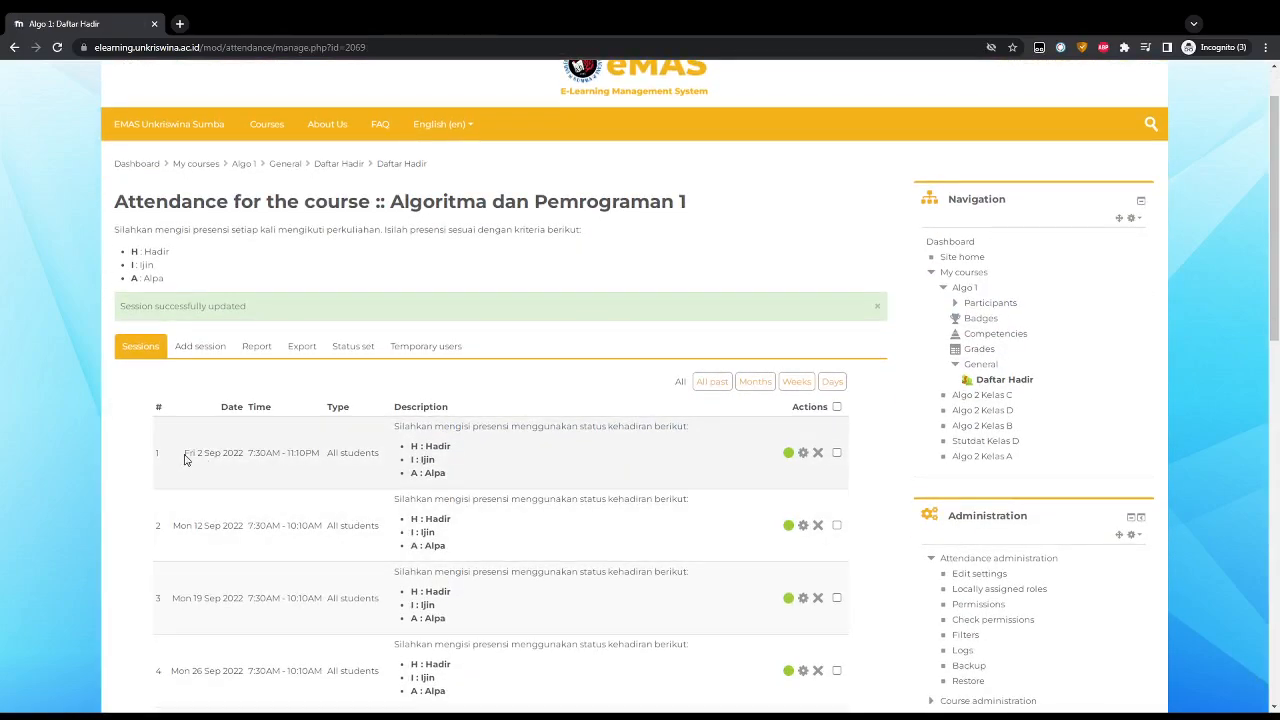
left_click_drag(187, 453, 308, 458)
left_click(308, 454)
left_click(375, 455)
Switch the course role to Mahasiswa to view the attendance activity as a student.
scroll(652, 492, "up", 1)
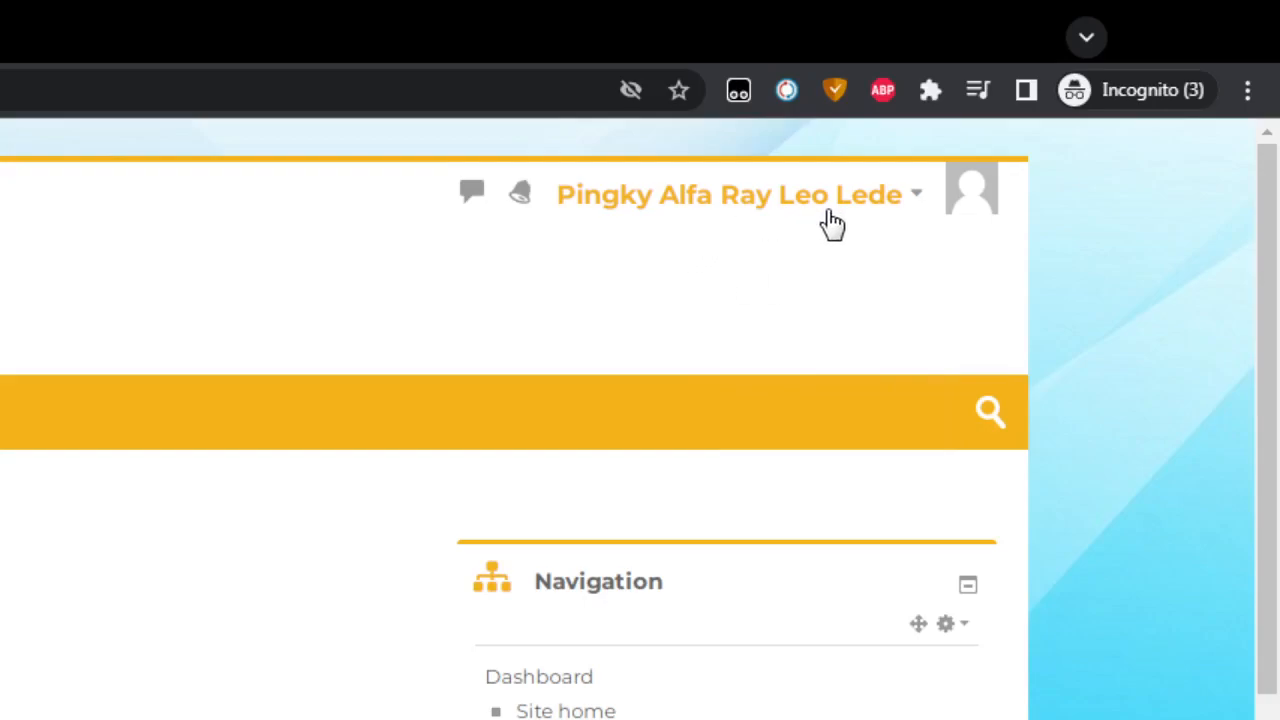
left_click(920, 204)
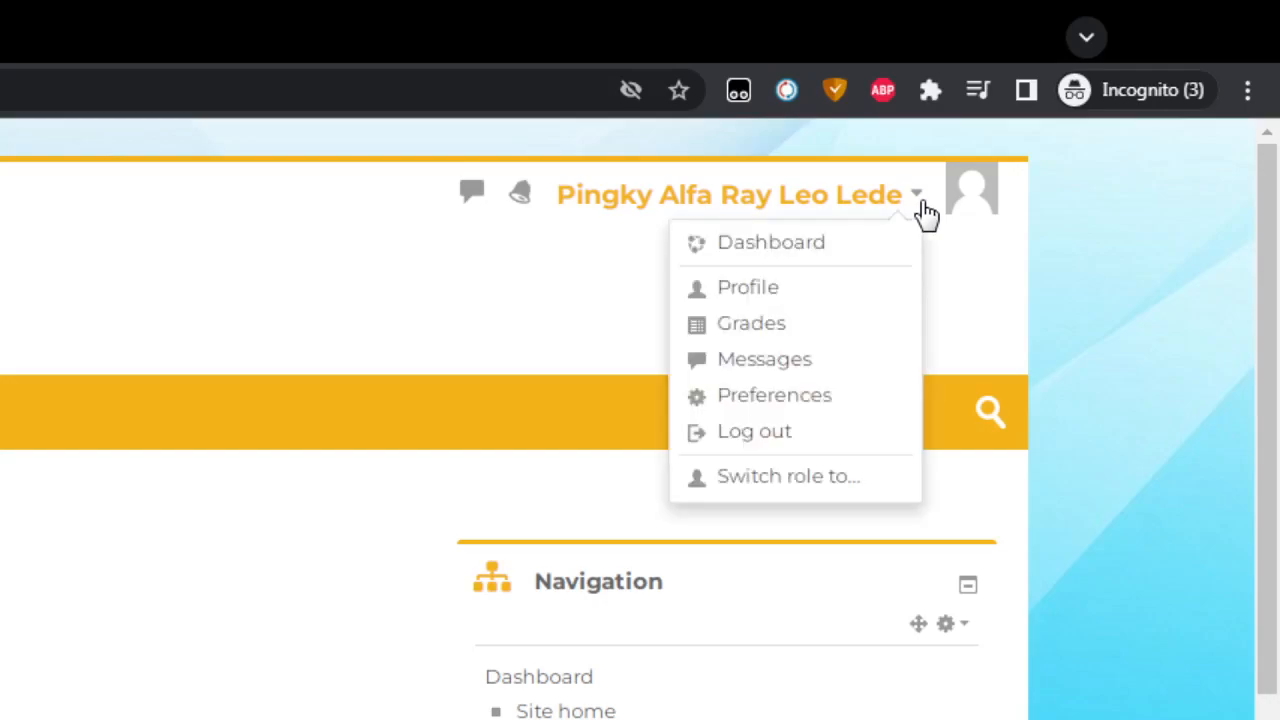
left_click(806, 480)
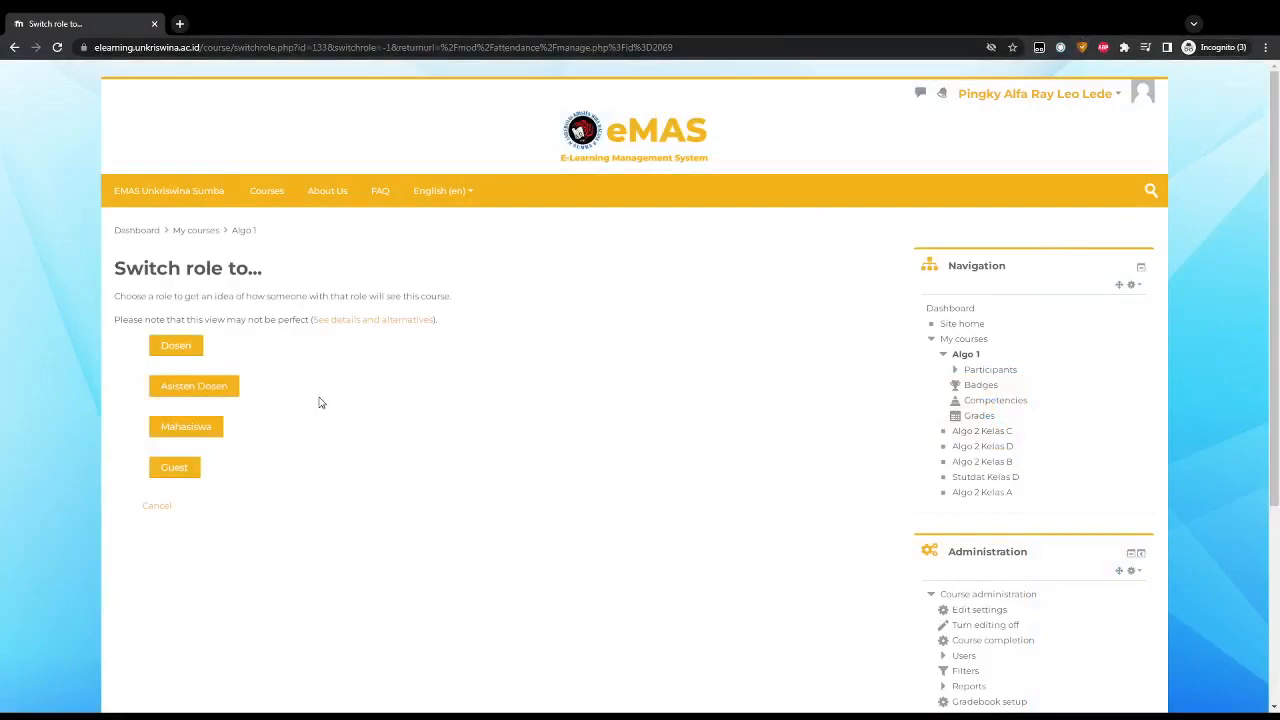
left_click(198, 436)
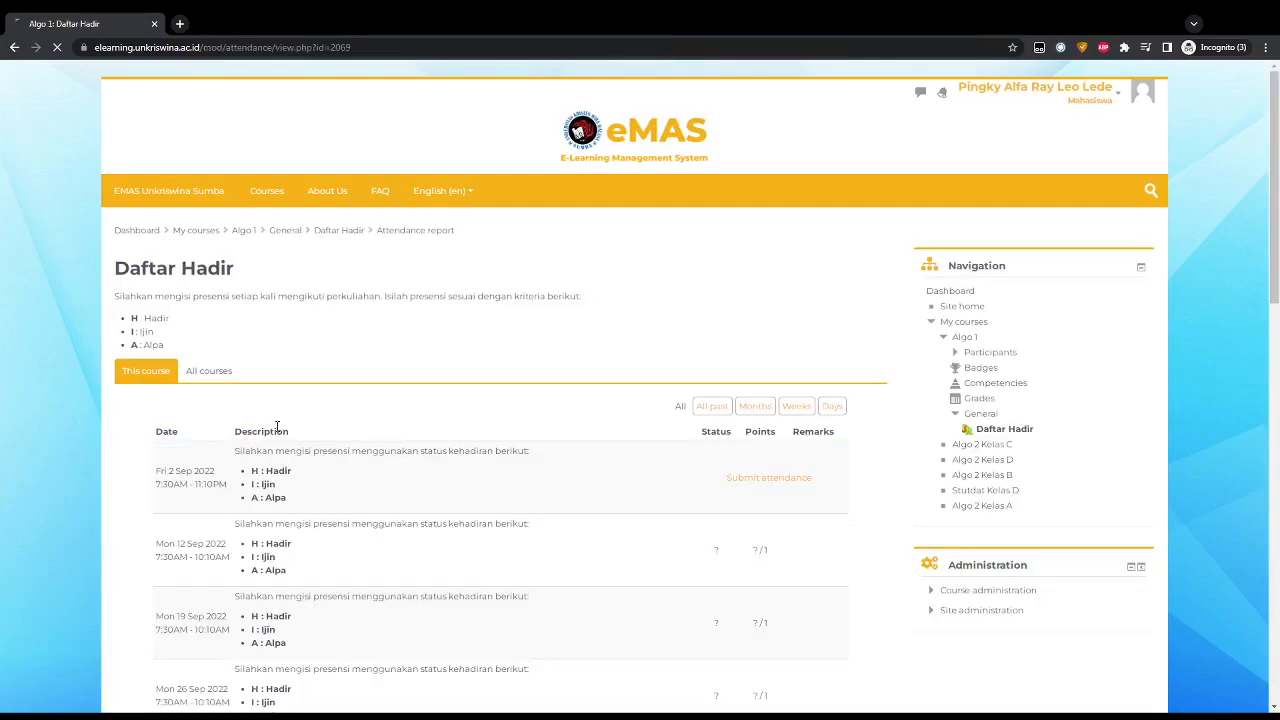
Submit attendance for the 2 September 2022 session with the status Hadir and save it.
scroll(434, 362, "down", 1)
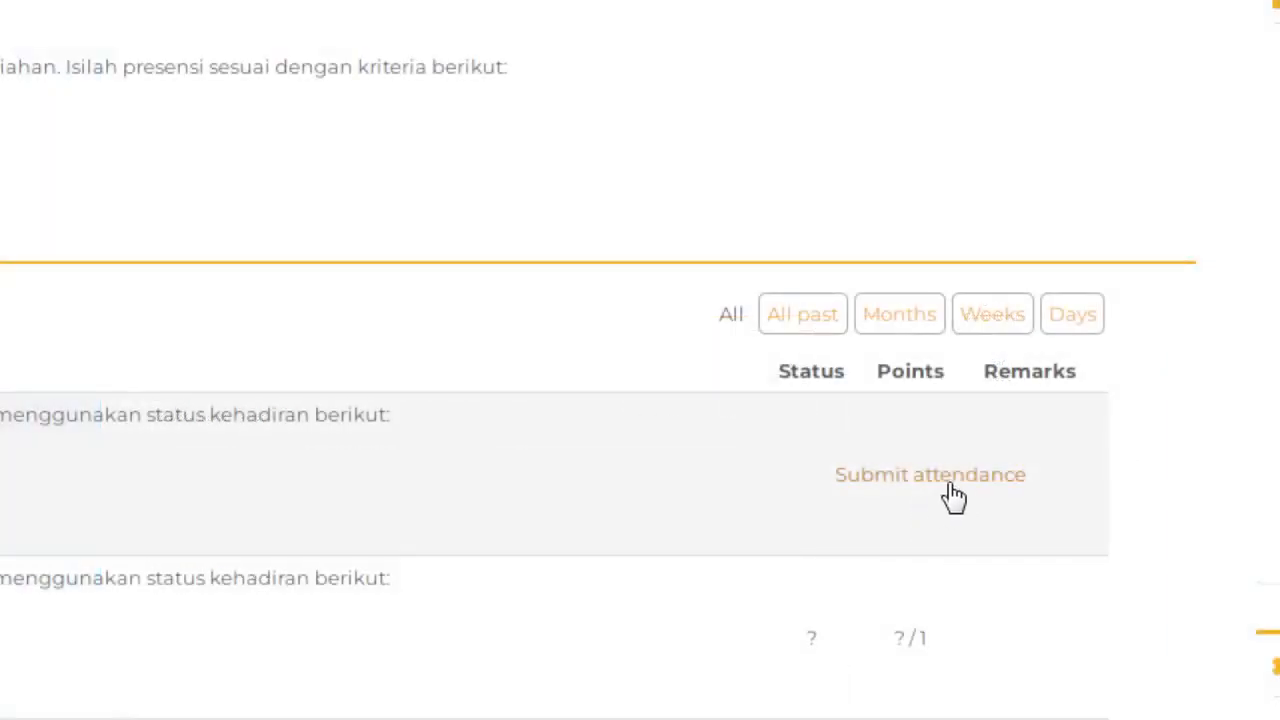
left_click(916, 490)
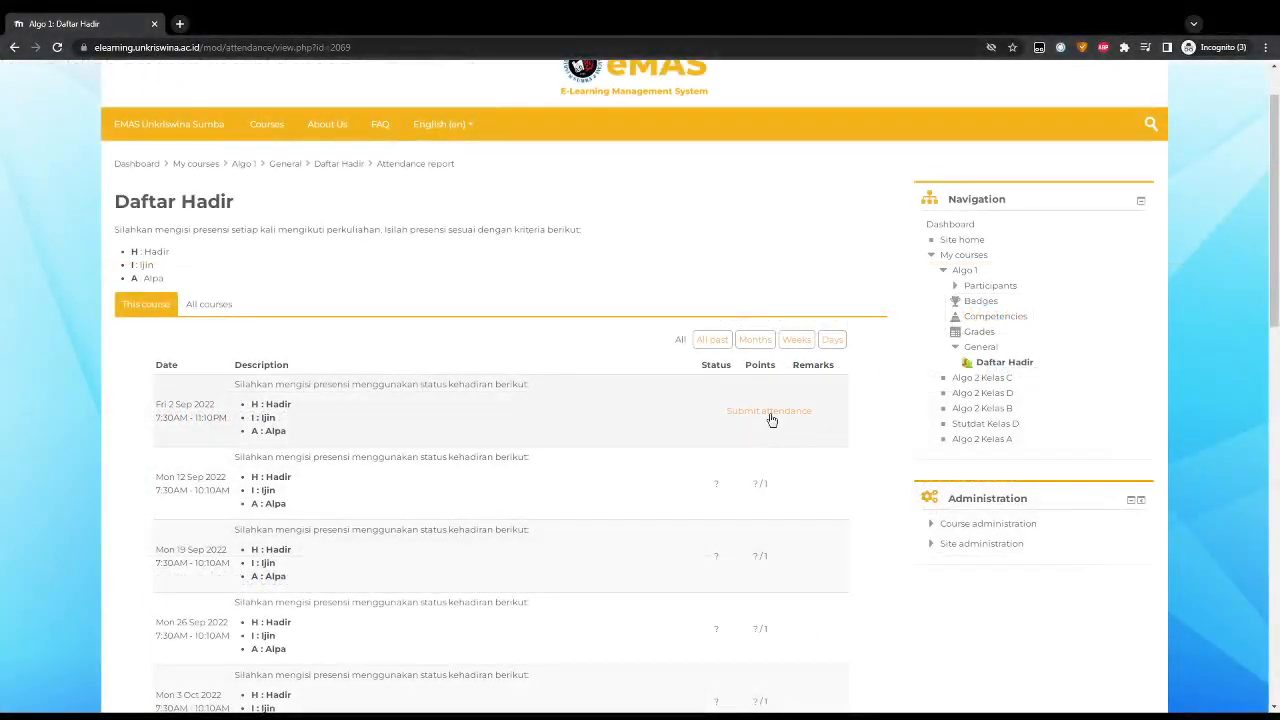
left_click(771, 420)
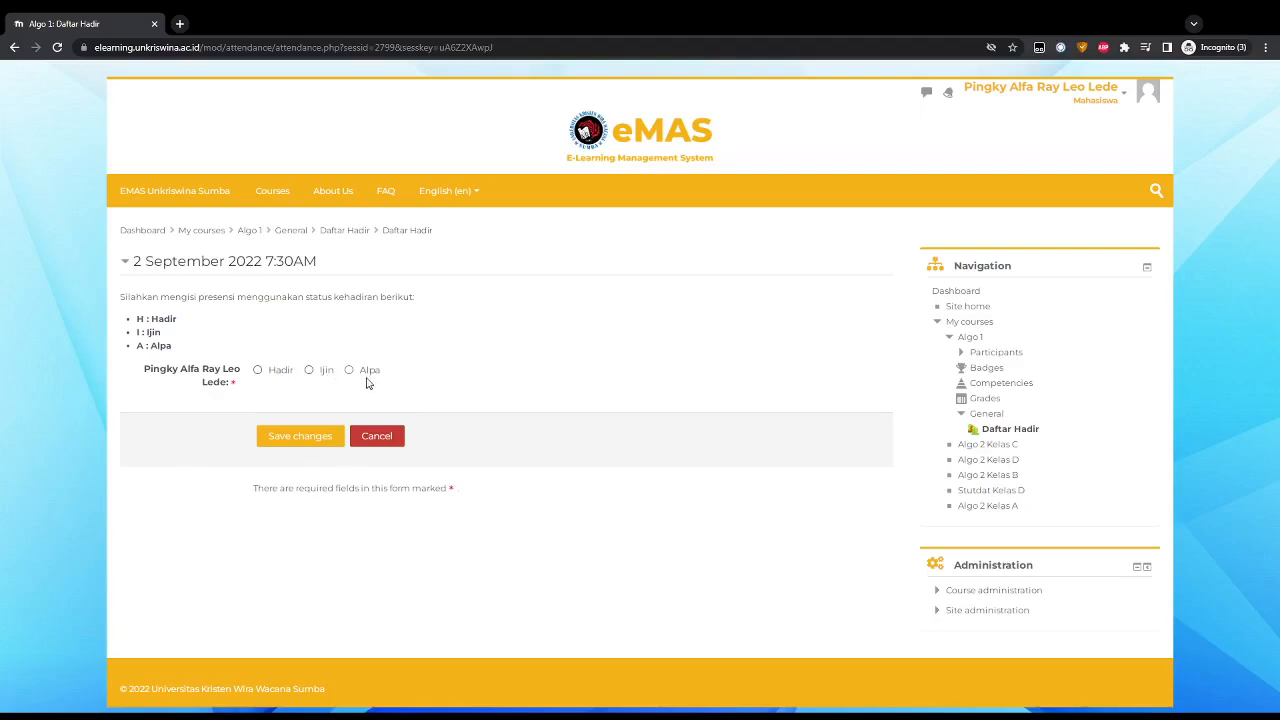
left_click(281, 376)
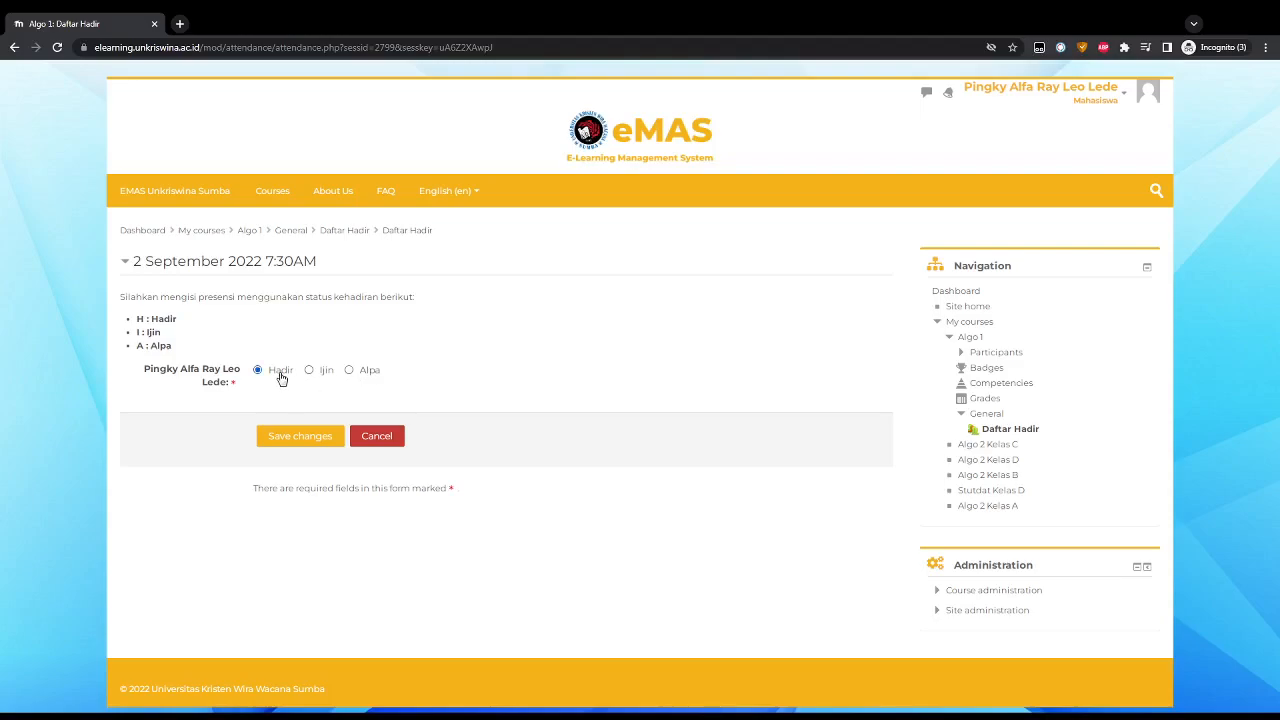
left_click(316, 441)
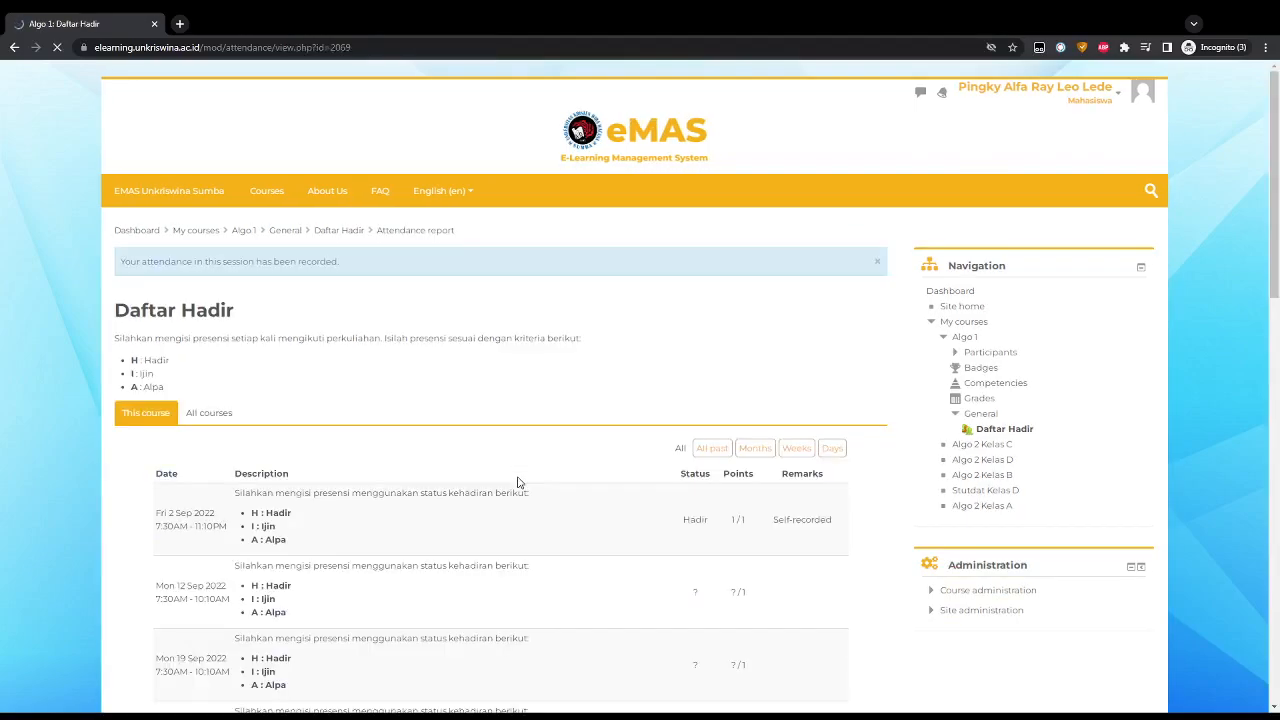
Check the status, points and remarks recorded for the 2 September session, and return to the Algo 1 course page.
scroll(522, 487, "down", 1)
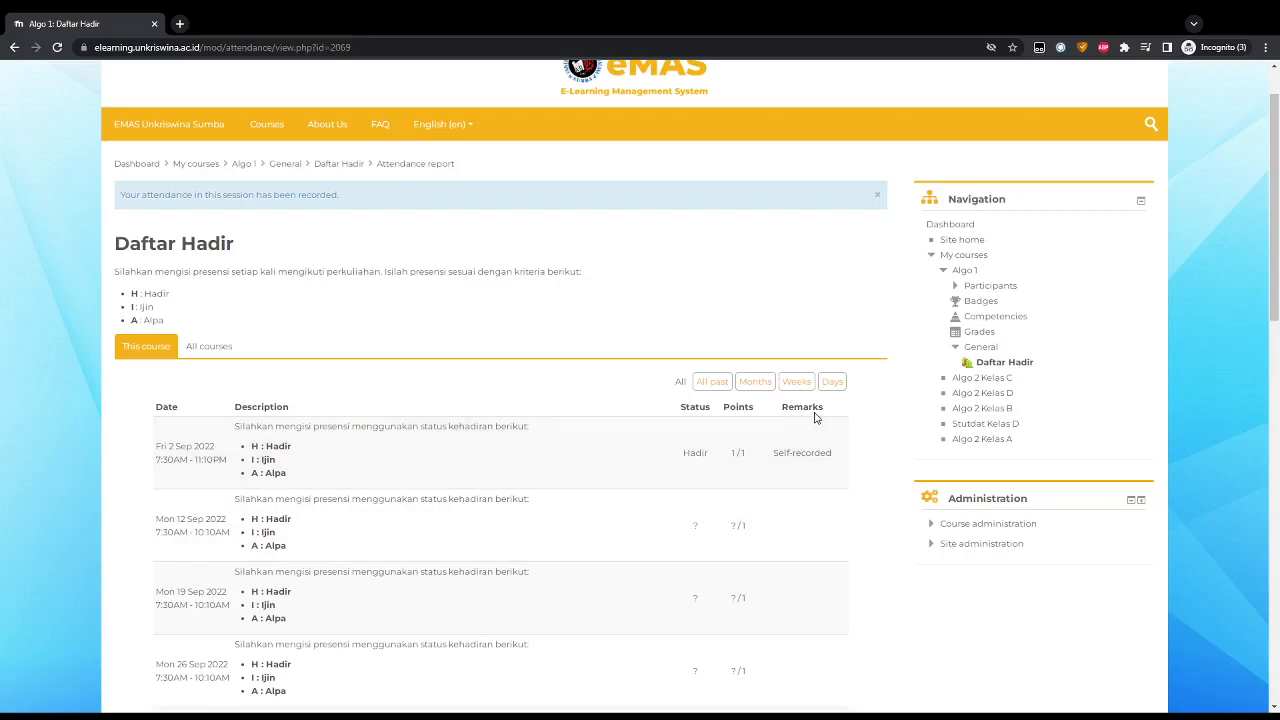
left_click_drag(774, 455, 837, 457)
left_click(866, 457)
scroll(863, 462, "up", 1)
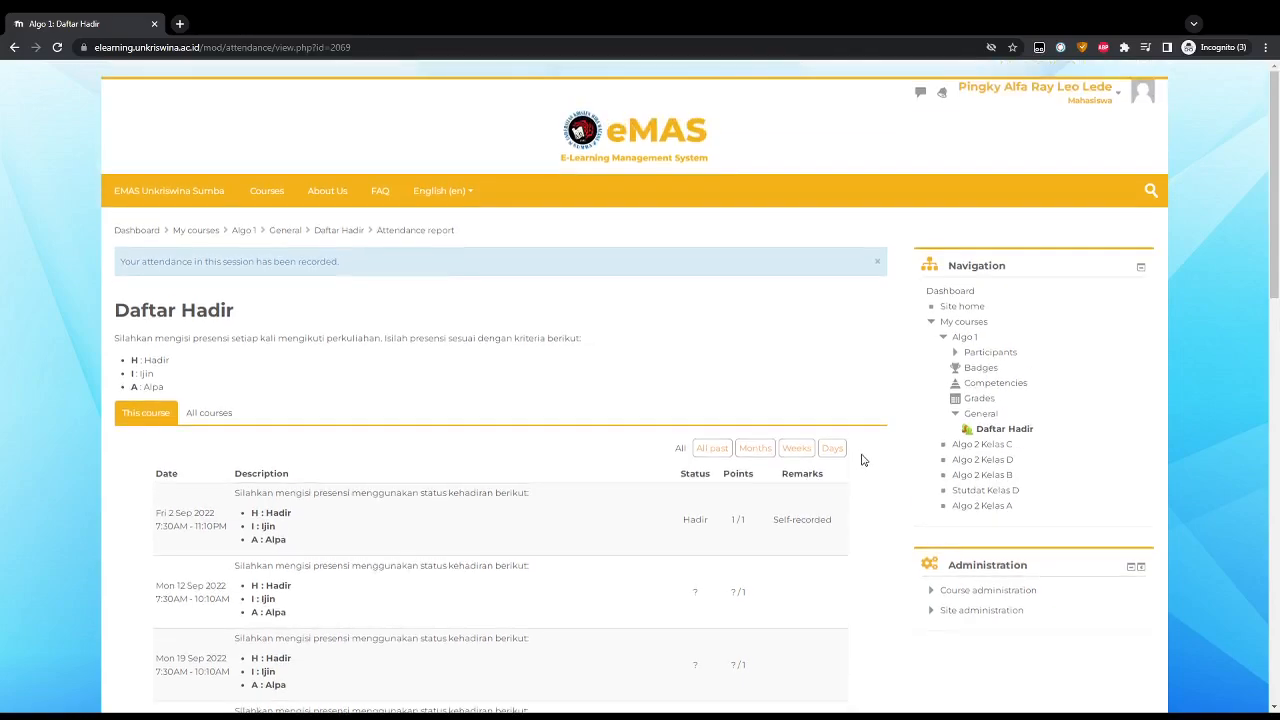
left_click(245, 233)
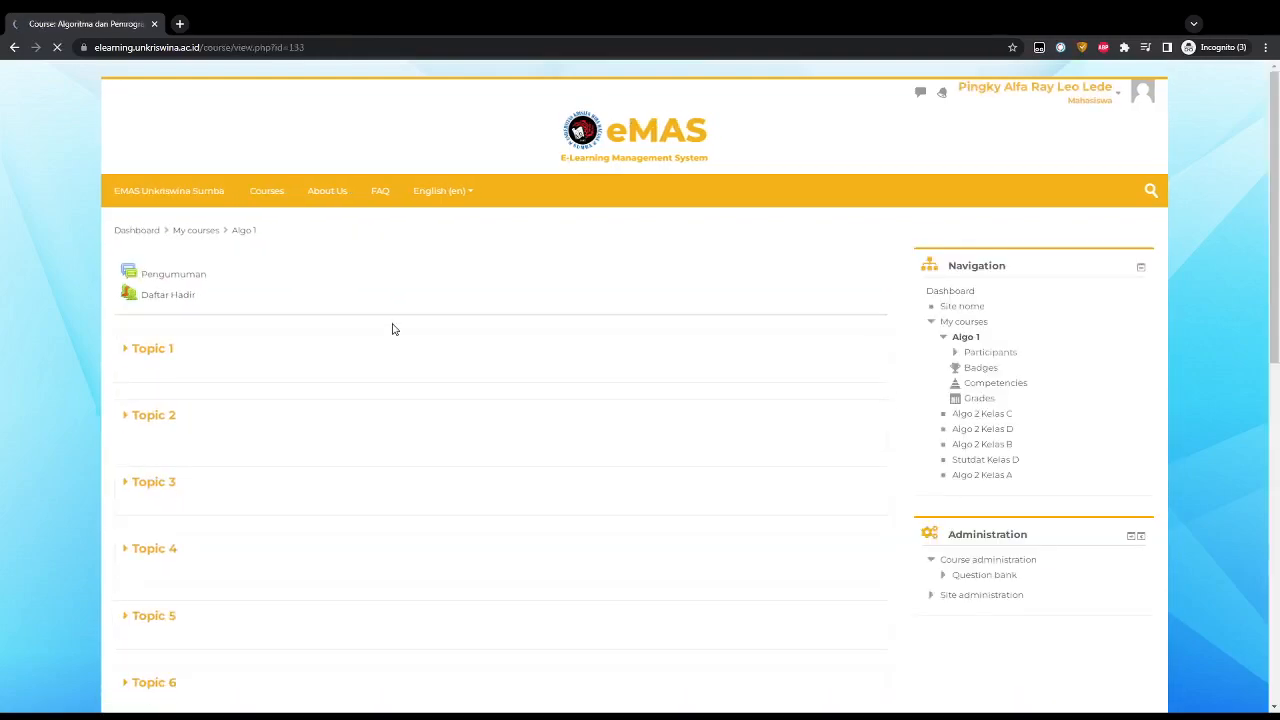